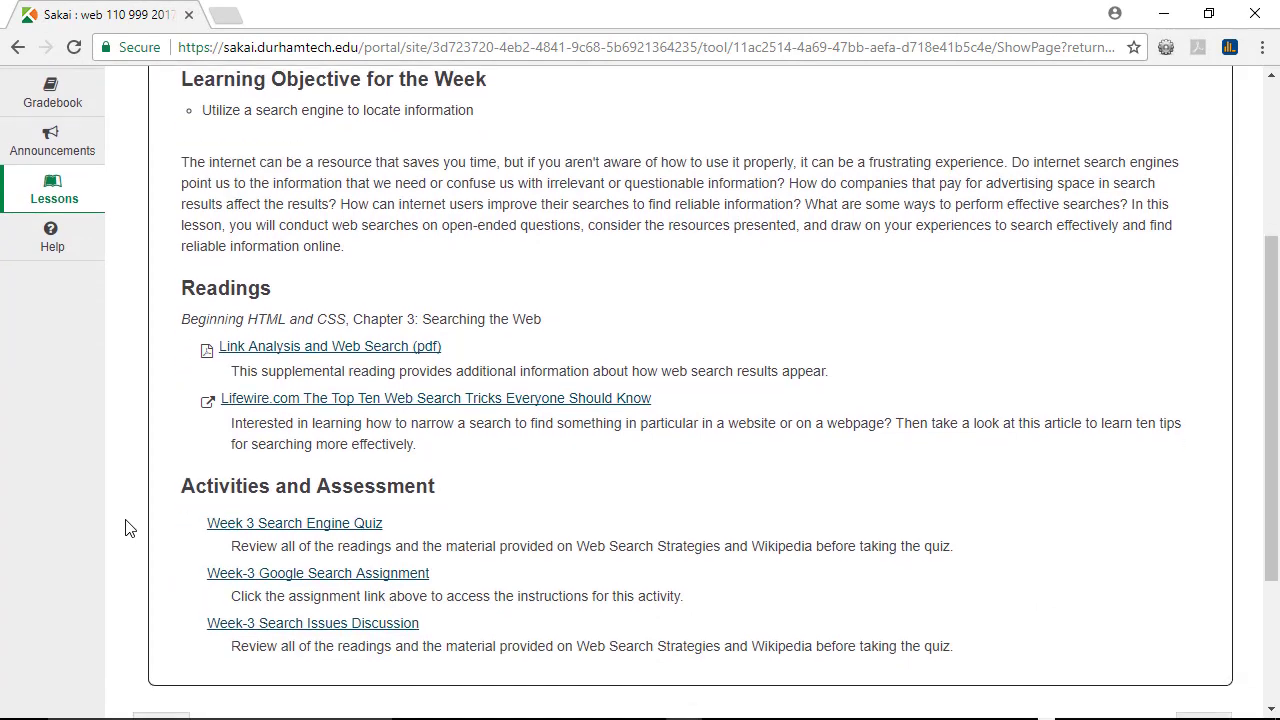
Scroll down through the sample weekly lesson page.
scroll(129, 525, "down", 1)
scroll(128, 526, "down", 1)
scroll(127, 527, "down", 1)
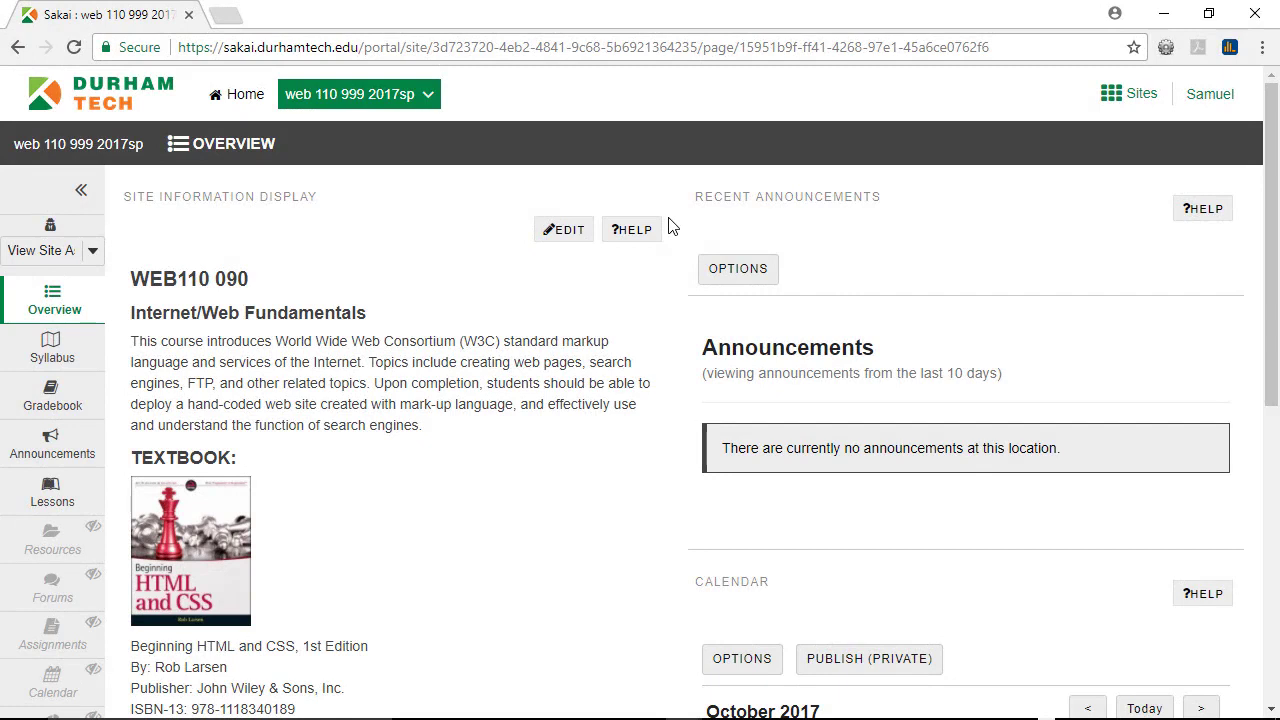
Create a Lessons subpage titled 'Week 3: Searching the Web'.
left_click(85, 485)
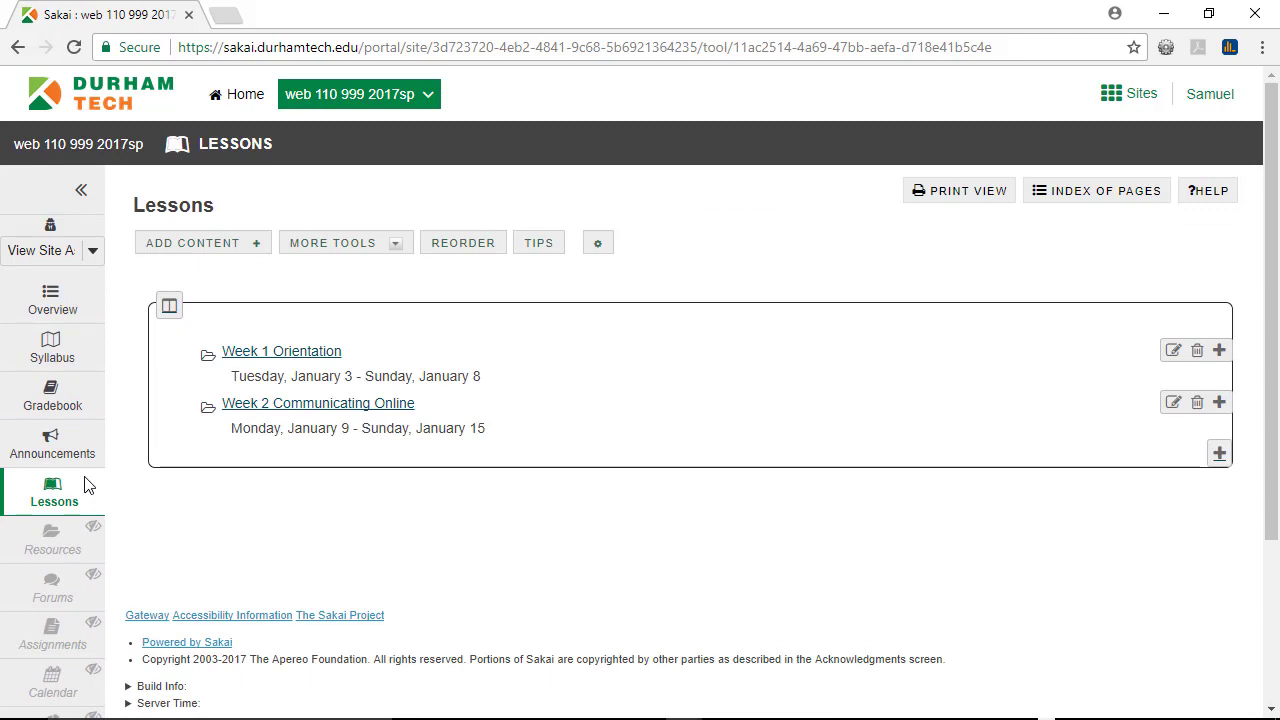
left_click(237, 255)
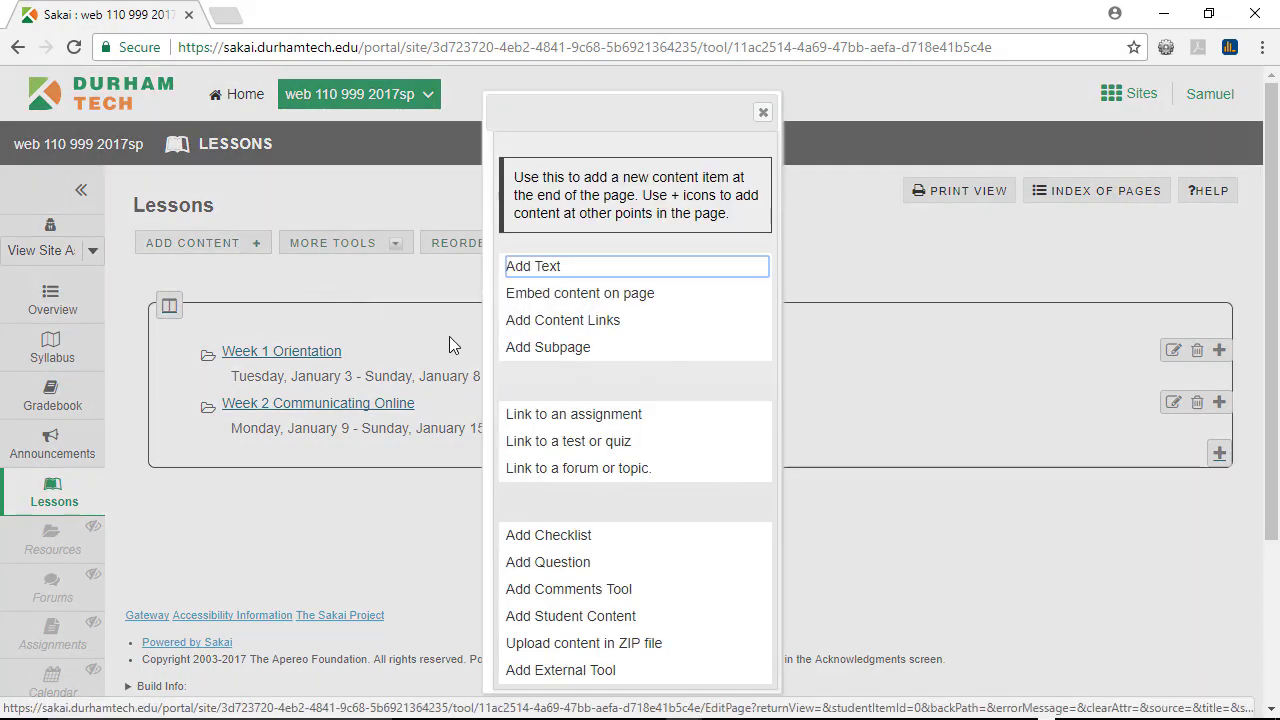
left_click(527, 350)
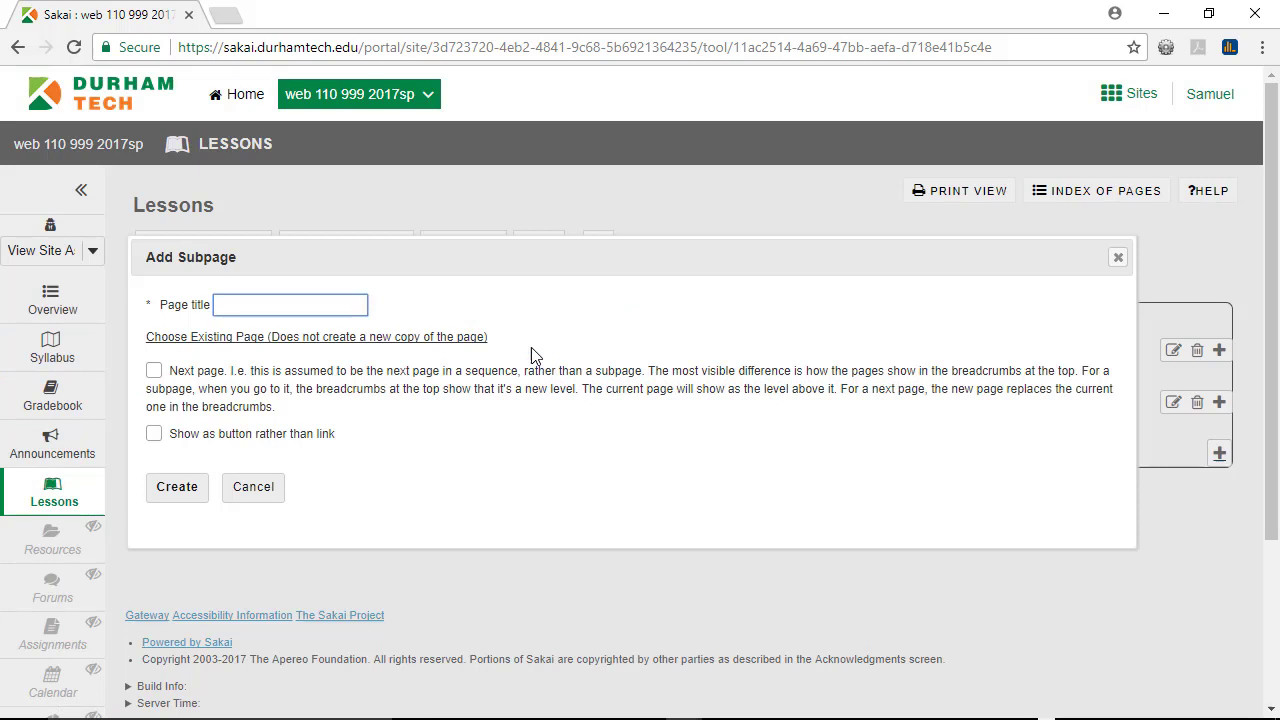
type("Week ")
type("3: Search")
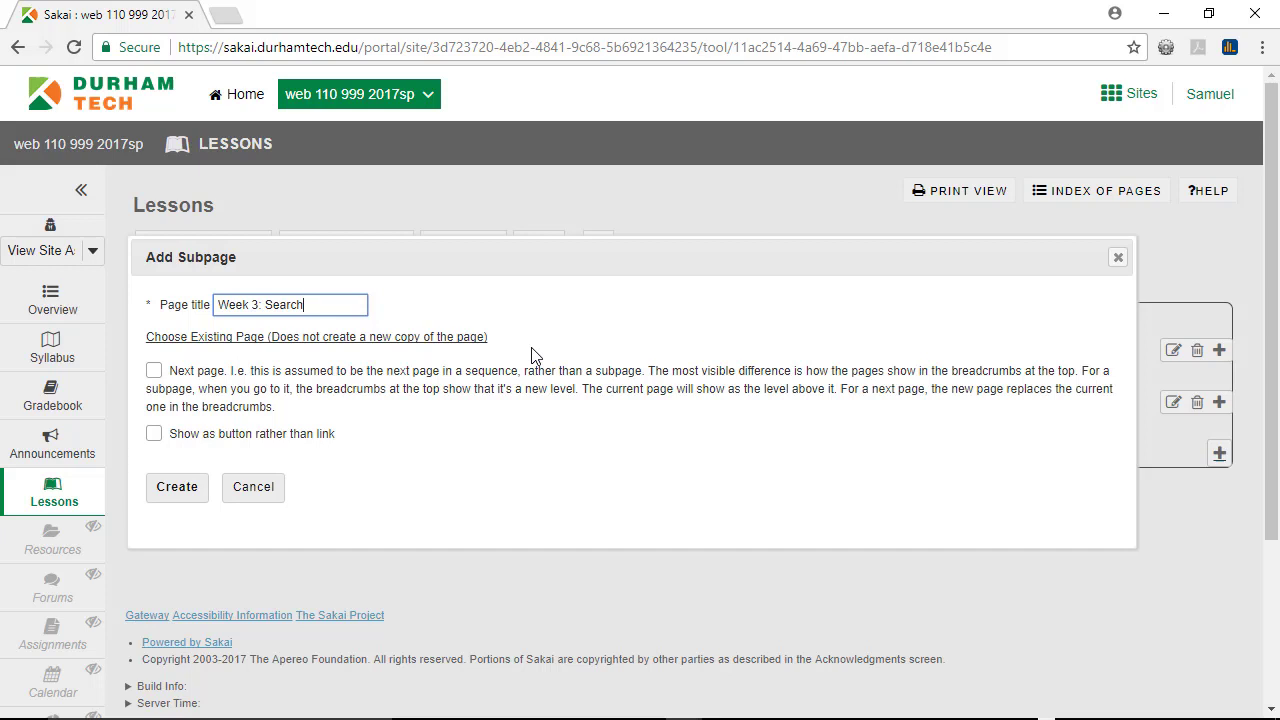
type("ing the Web")
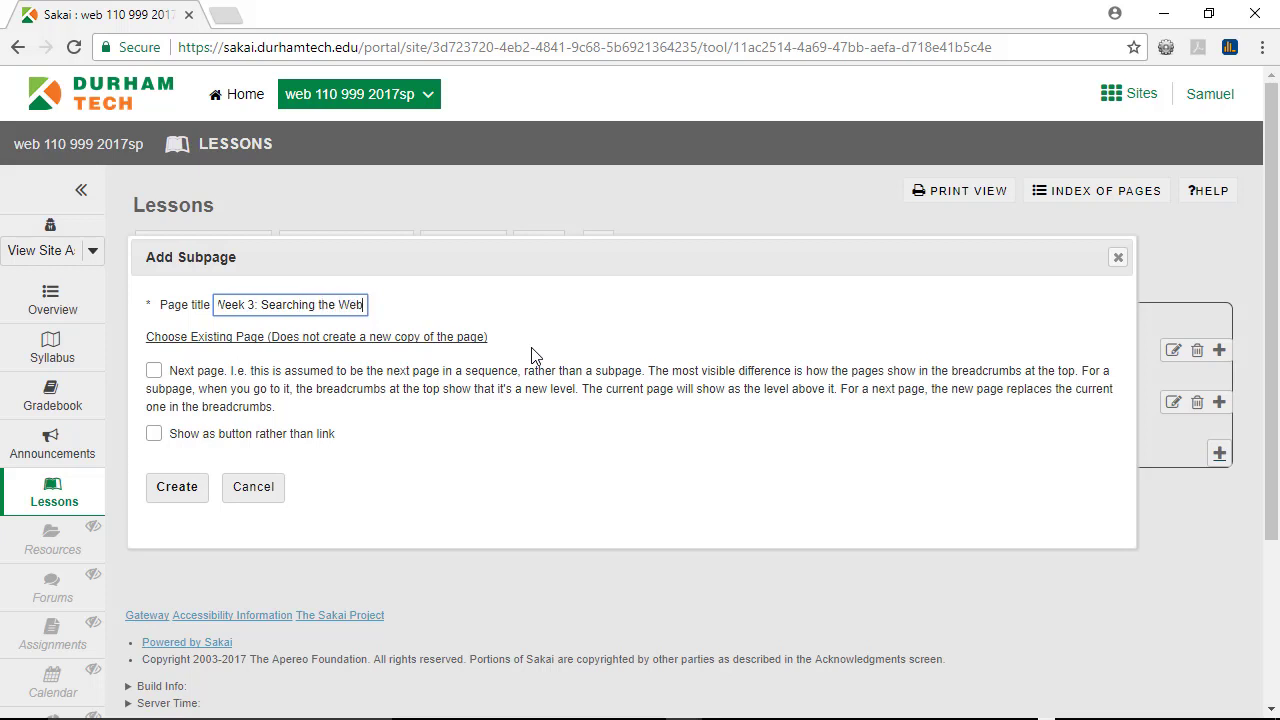
left_click(188, 508)
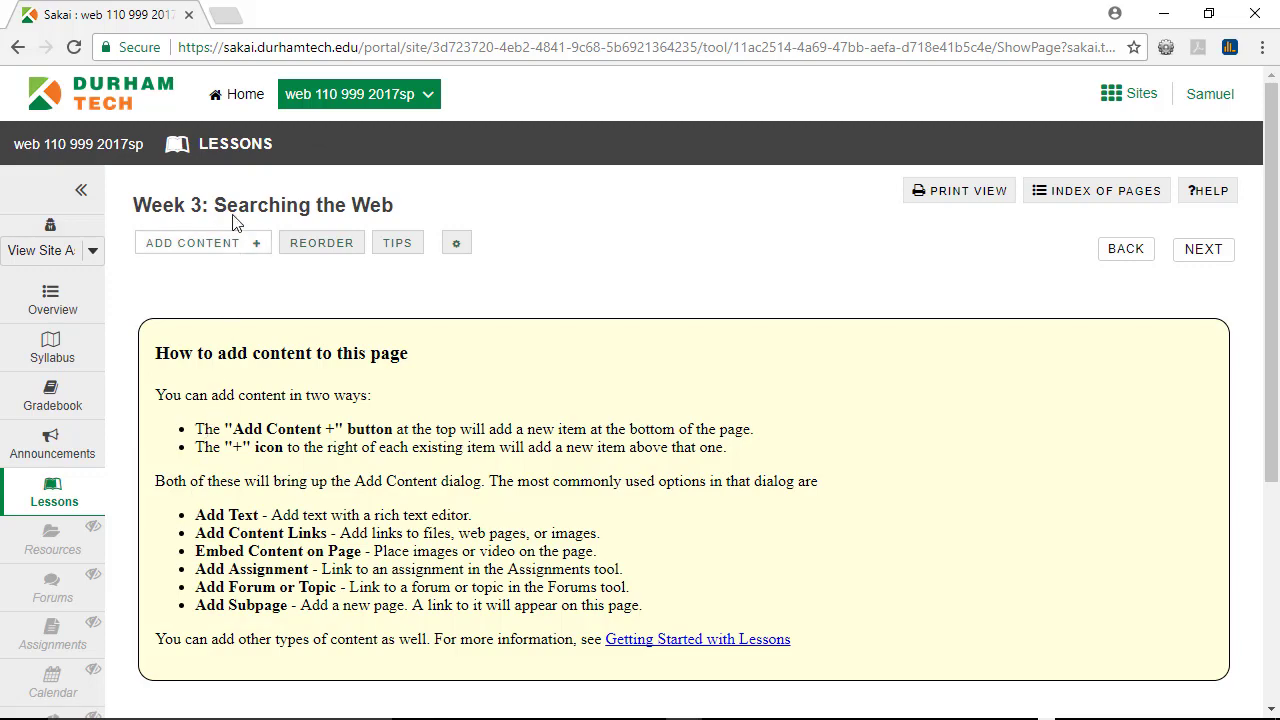
Give the Week 3 Lessons item the description 'Monday, January 16 - Sunday, January 22'.
left_click(233, 155)
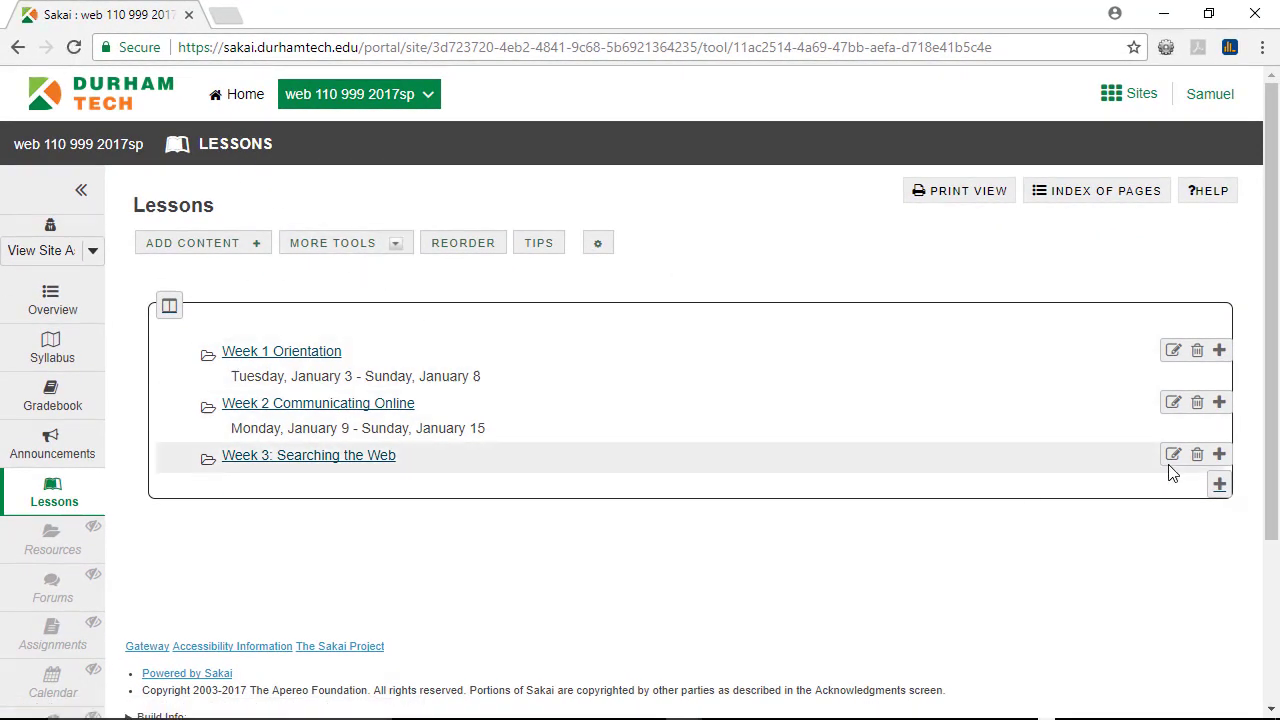
left_click(1172, 456)
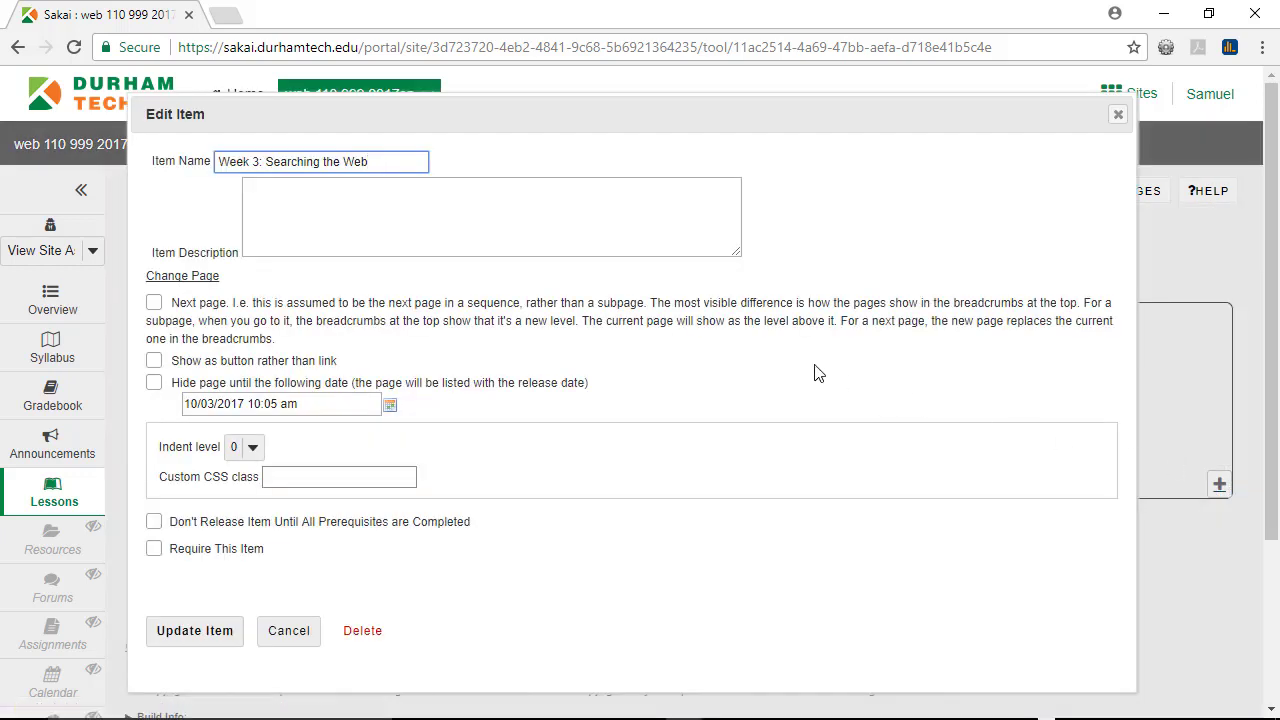
left_click(432, 226)
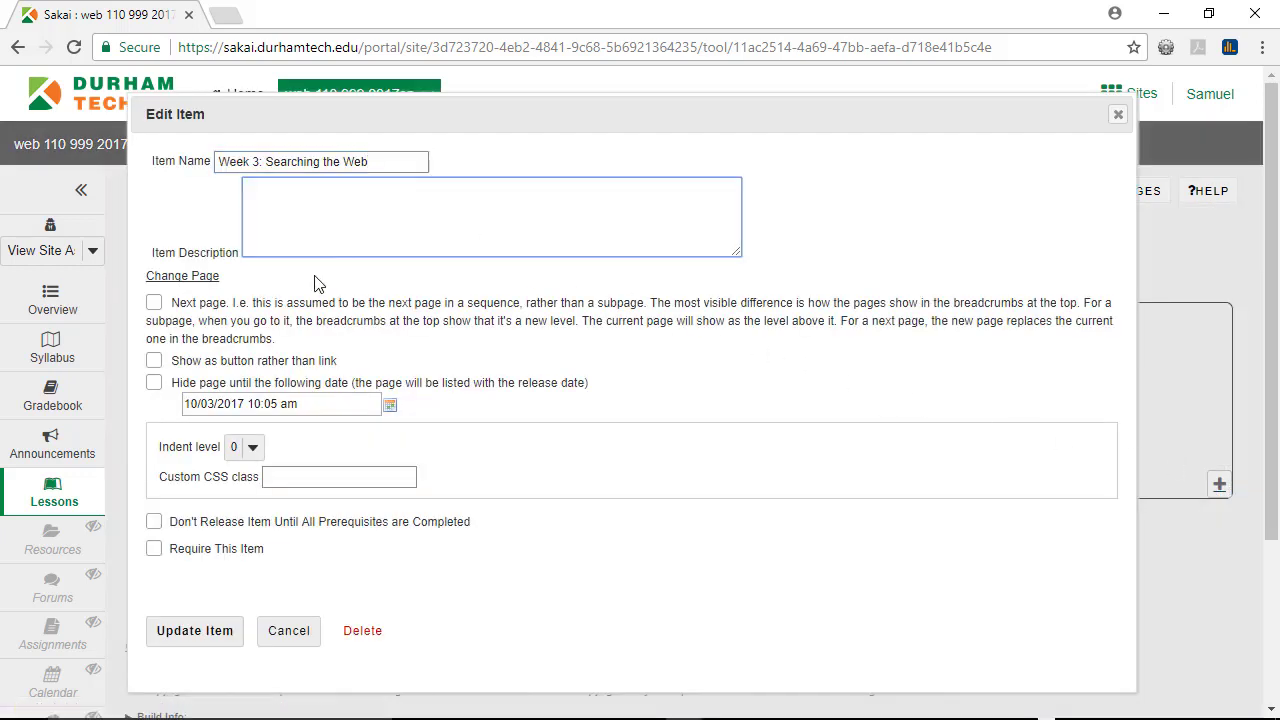
type("Monday, January 16 - Sunday, January 22")
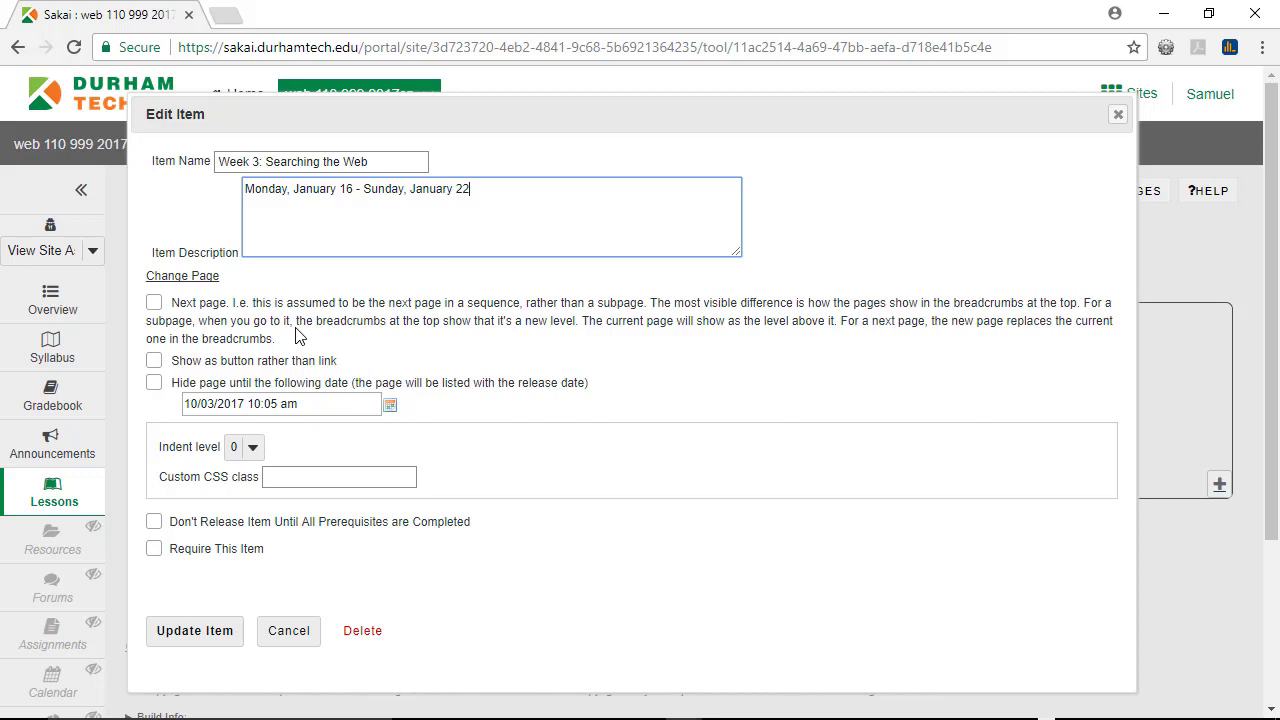
left_click(221, 641)
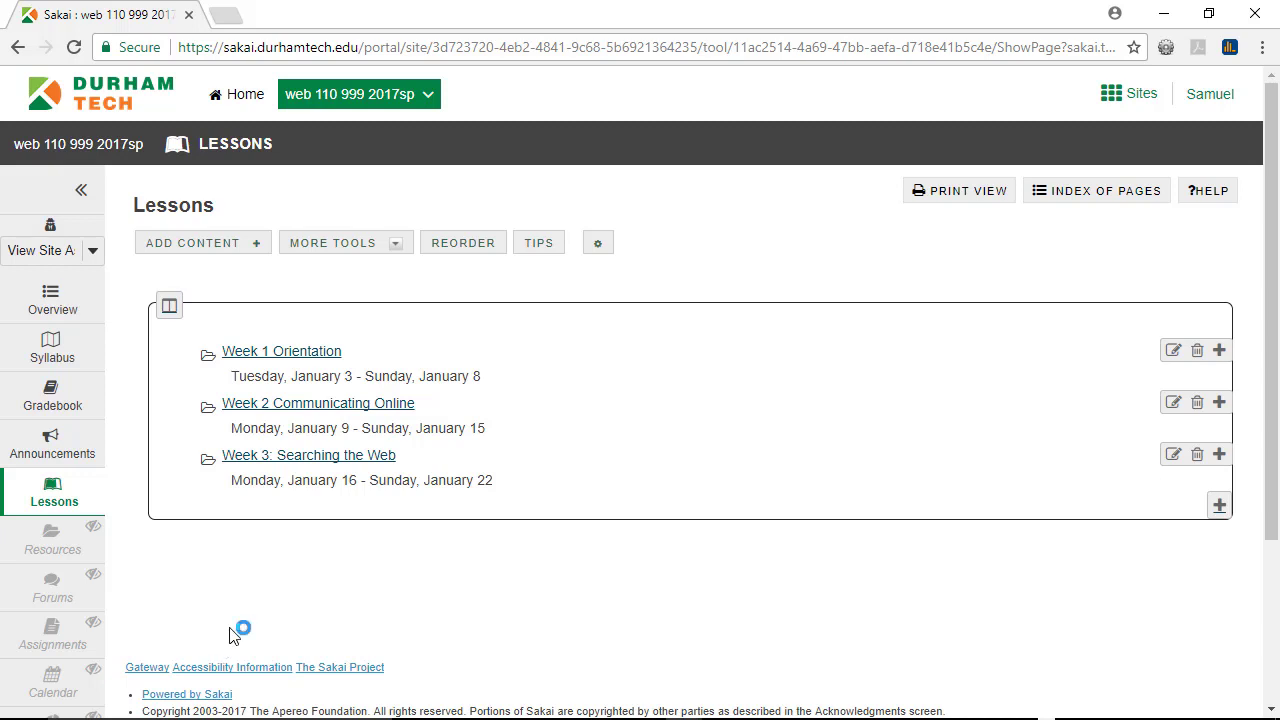
Open the empty Week 3 page and review its addable content types.
left_click(276, 464)
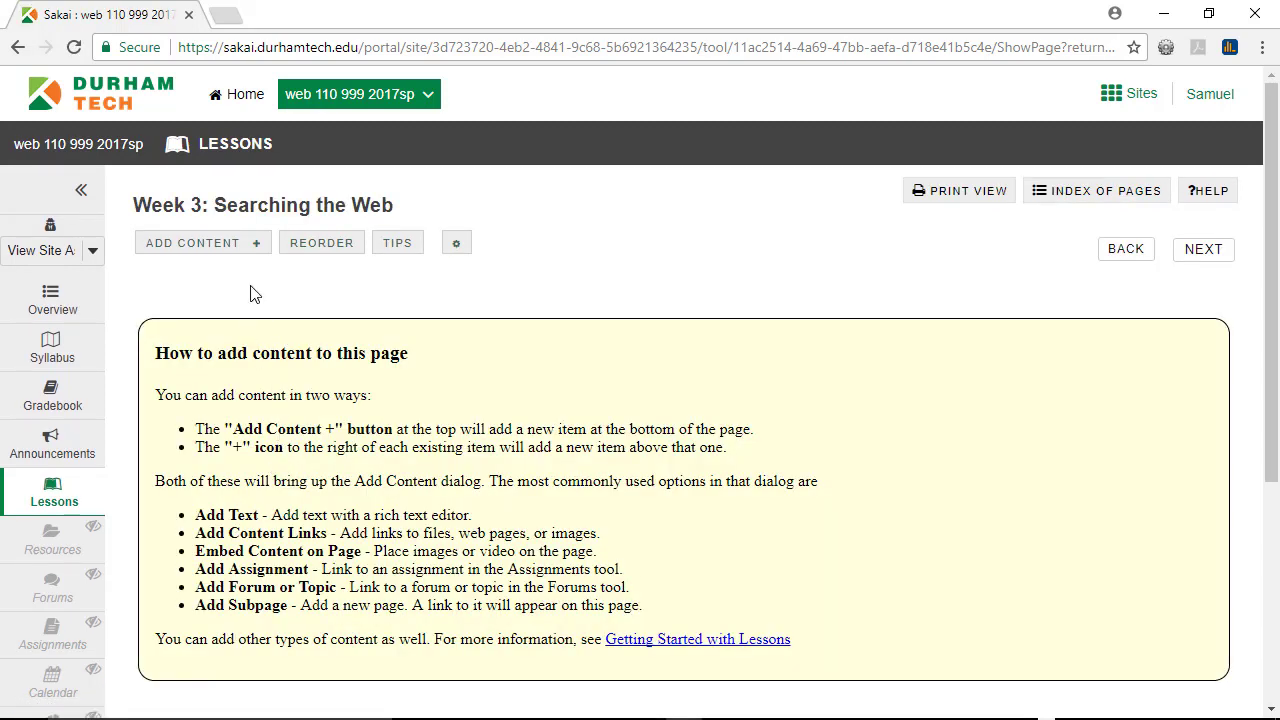
left_click(249, 257)
Add a bold, size-16 text line 'Due Date: January 22 at 11:00 p.m.'.
left_click(244, 260)
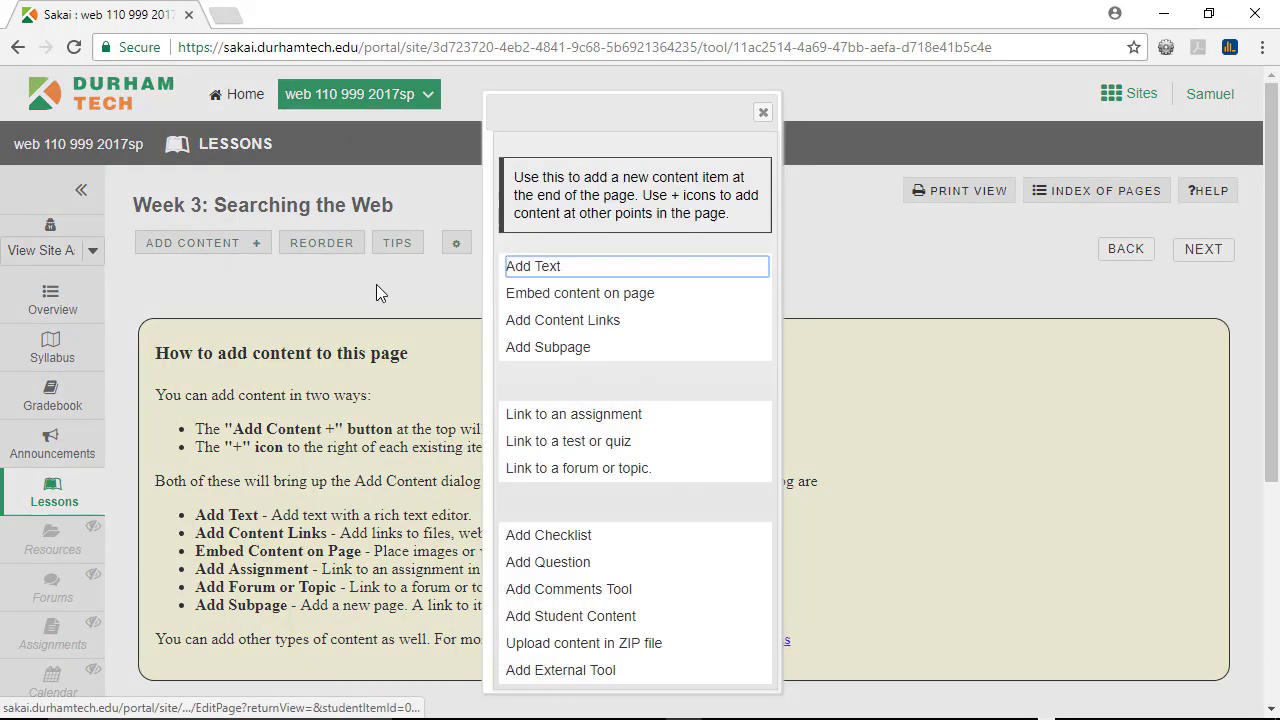
left_click(545, 270)
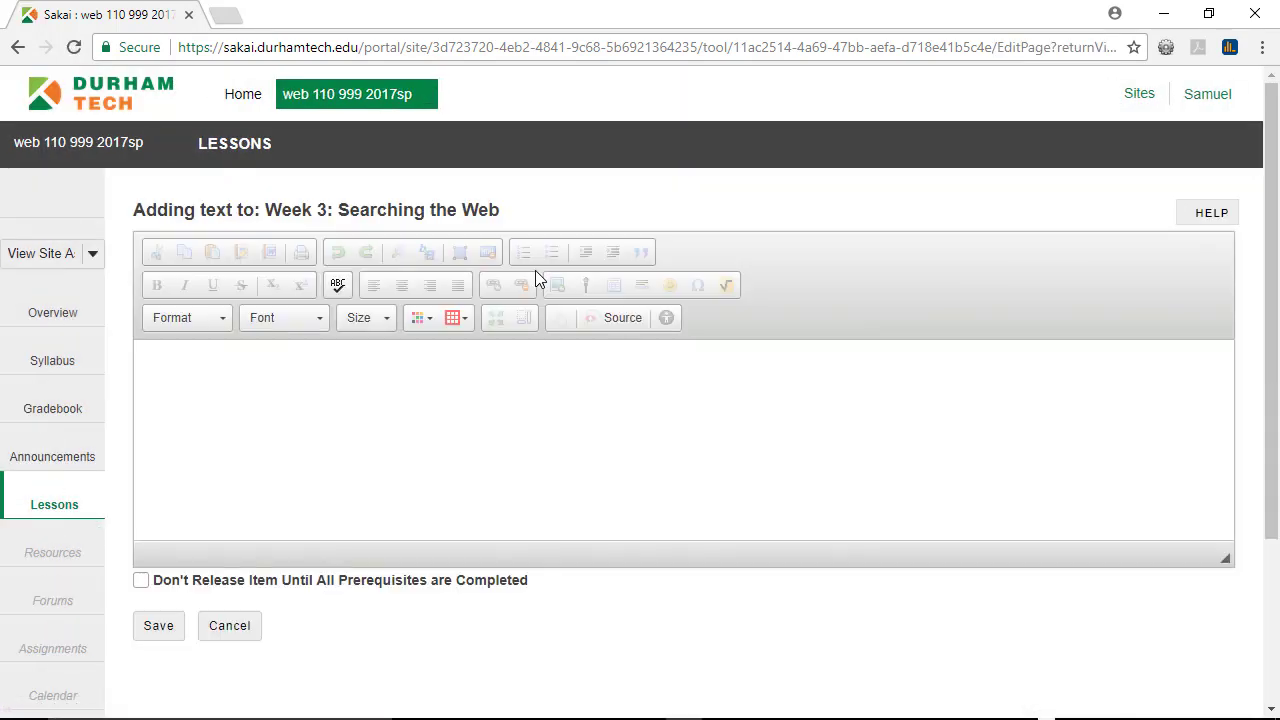
left_click(312, 362)
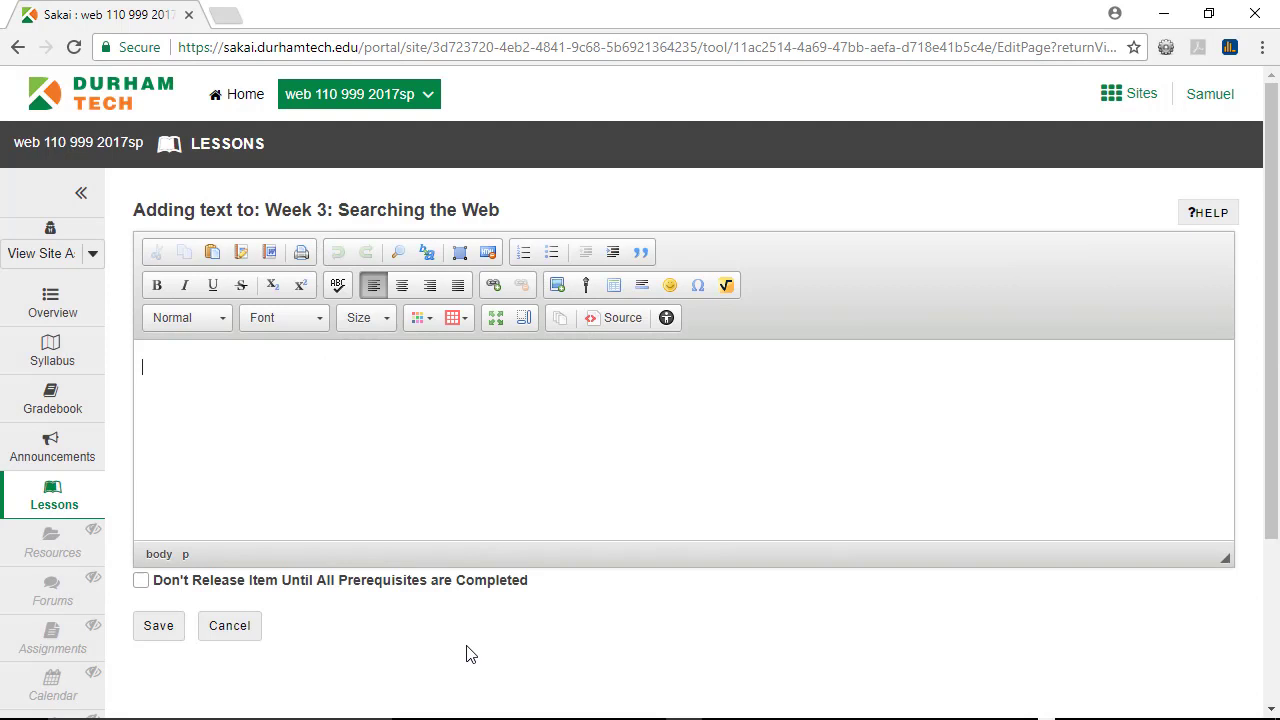
type("Due Date: January")
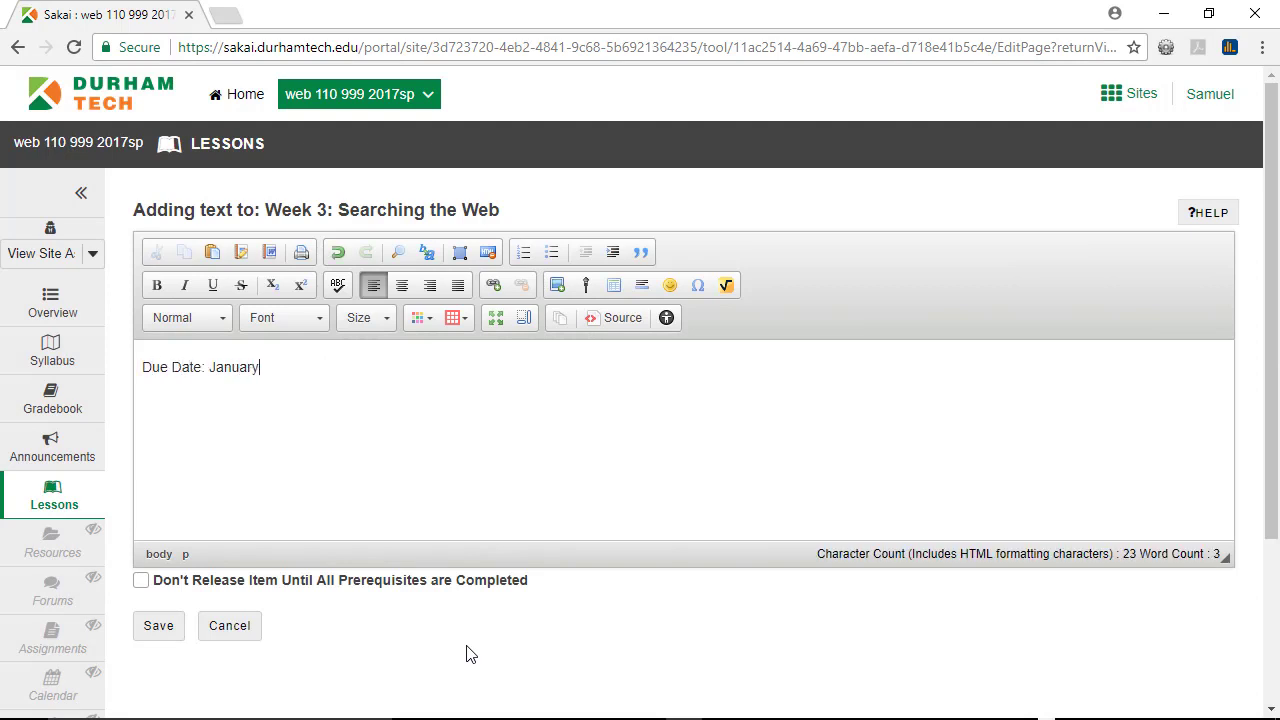
type(" 22 at 11:00")
type(" p.m.")
left_click_drag(388, 372, 138, 366)
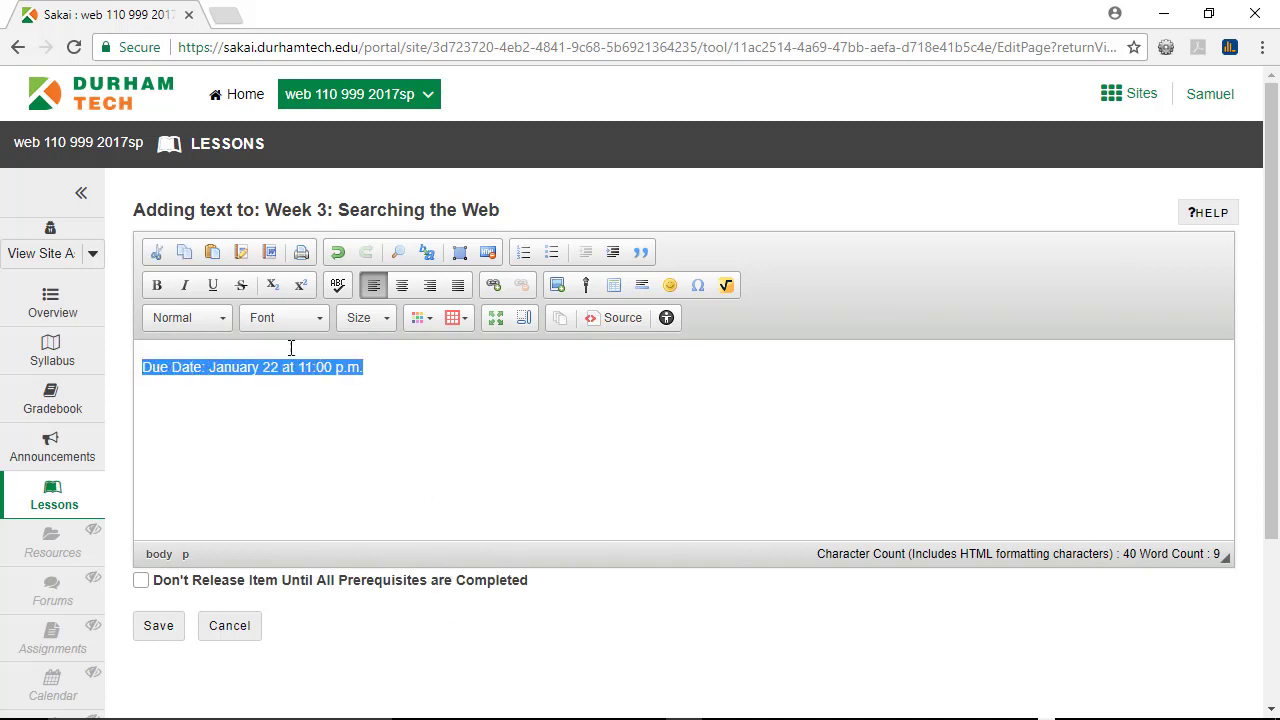
left_click(379, 320)
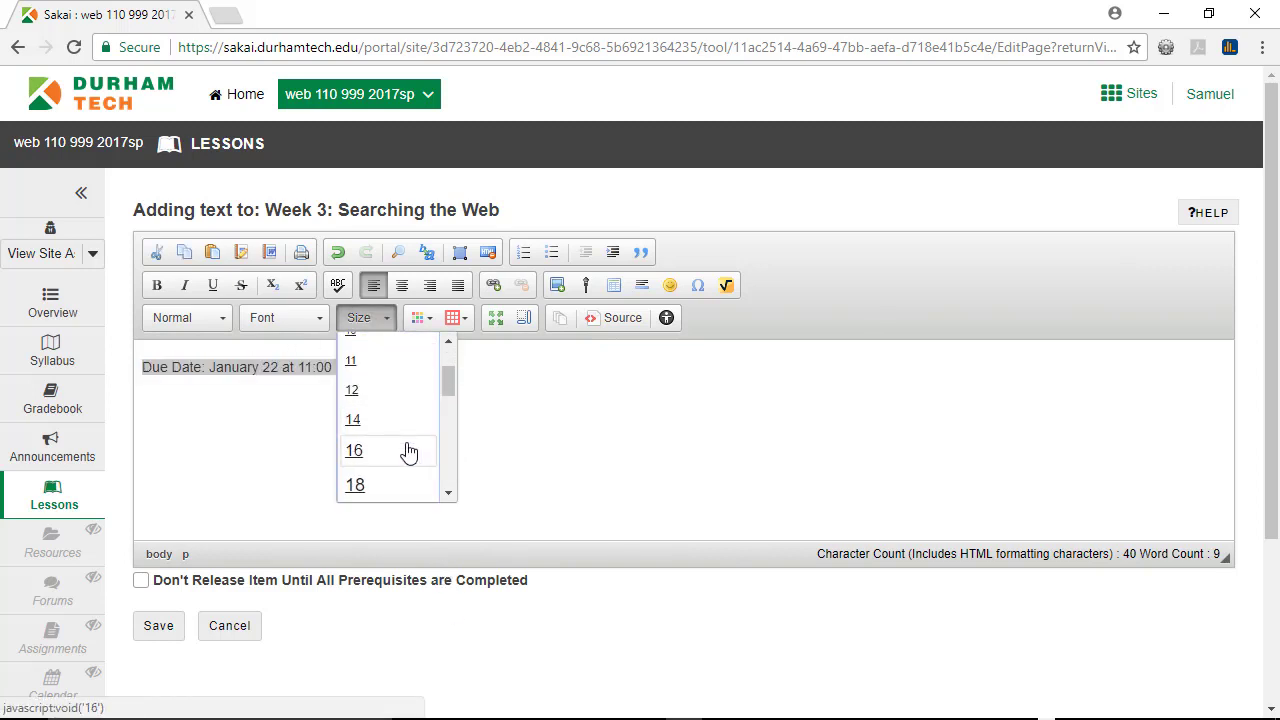
left_click(406, 455)
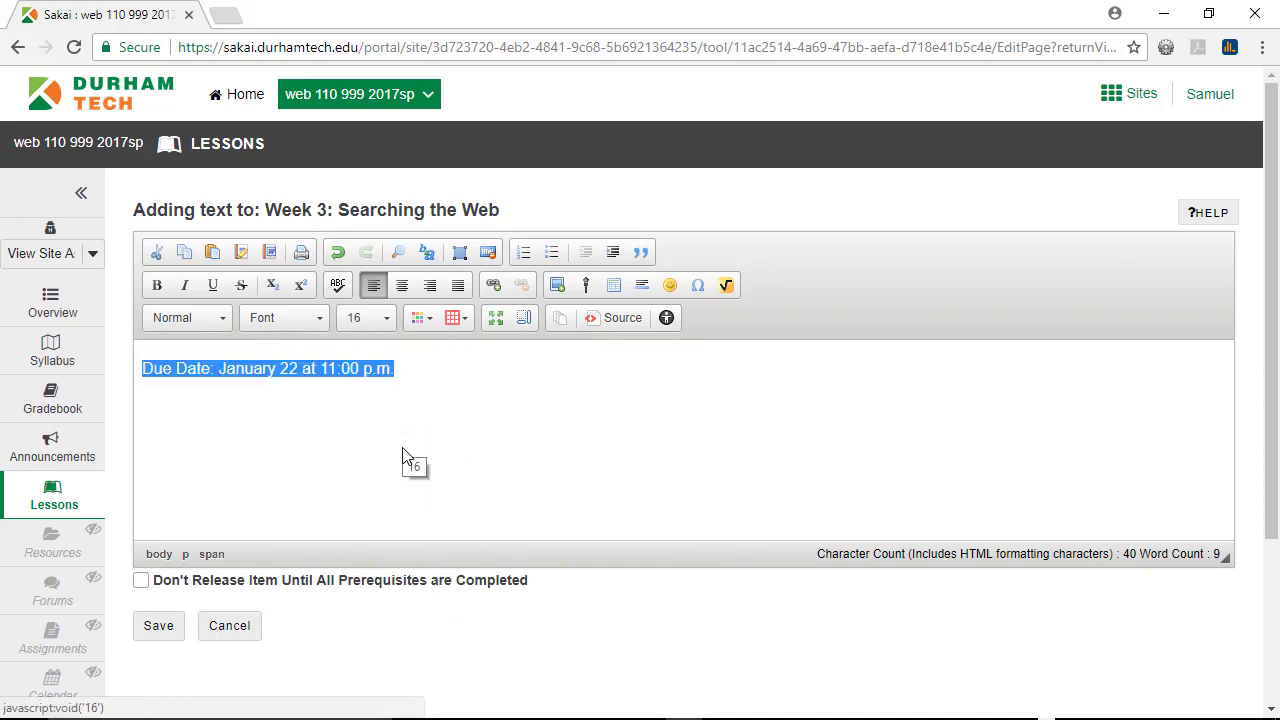
left_click(156, 285)
left_click(160, 627)
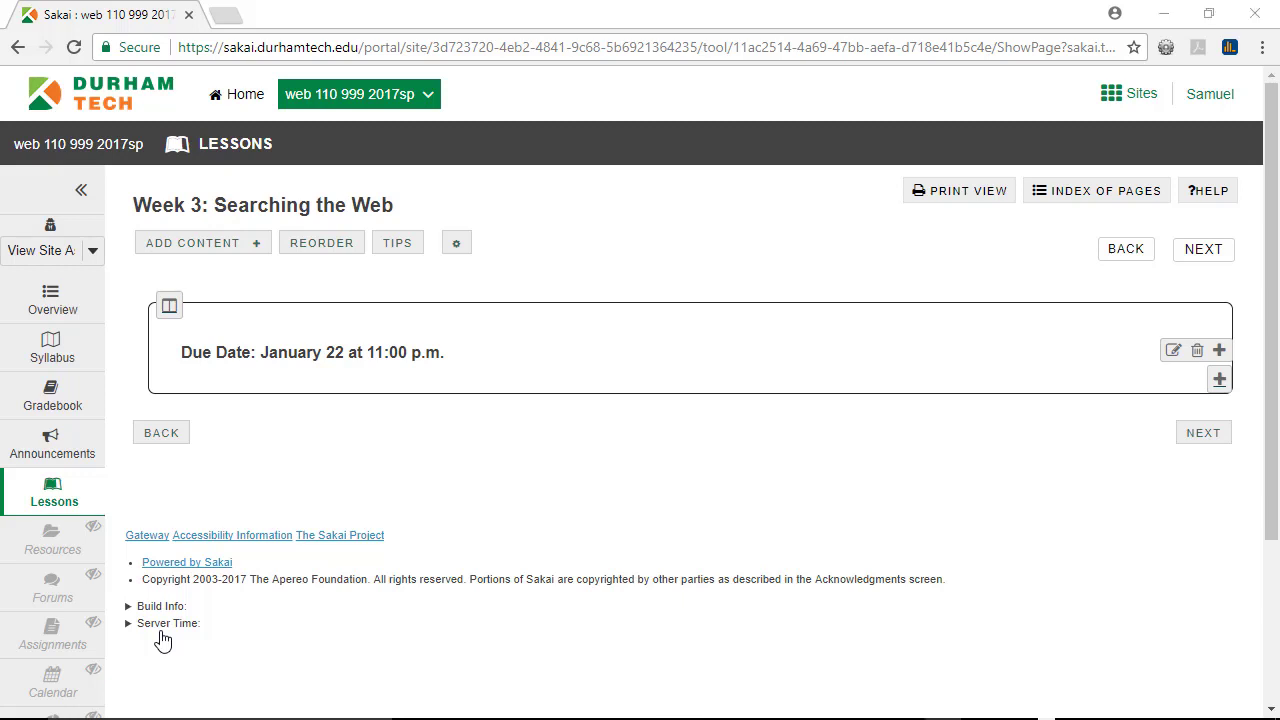
Add text 'Learning Objective for the Week' with bullet 'Utilize a search engine to locate information'.
left_click(251, 248)
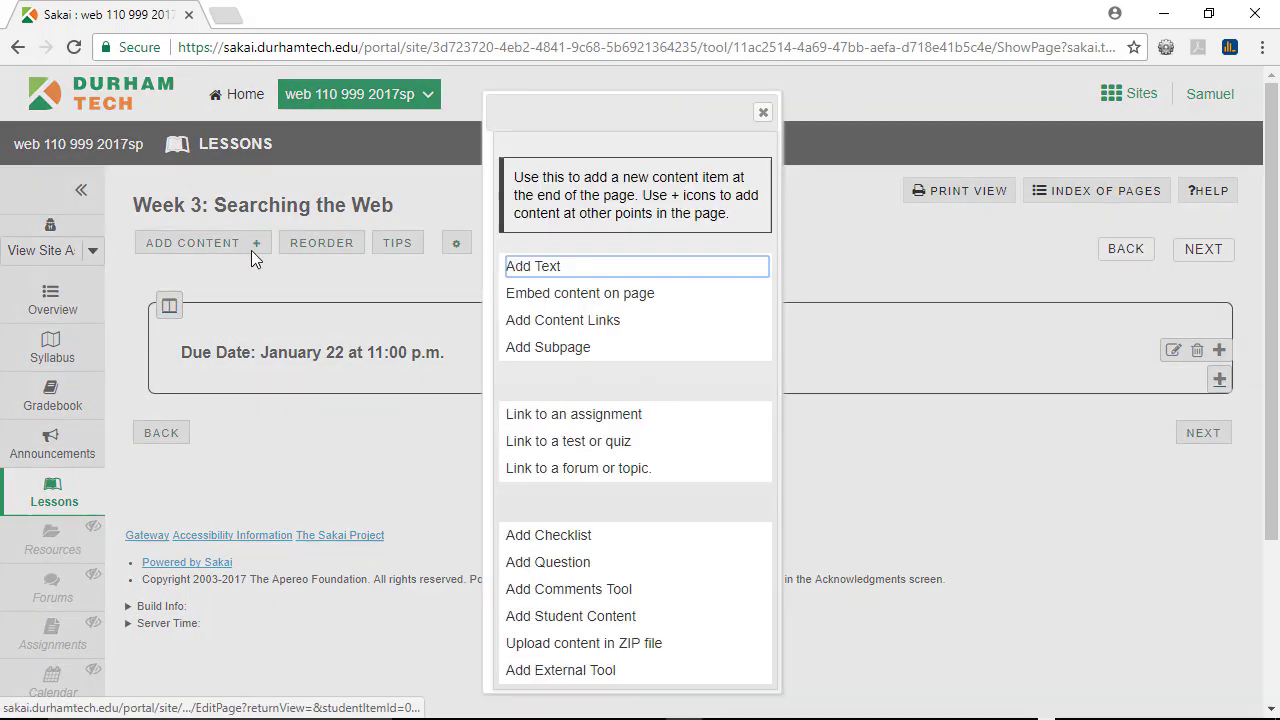
left_click(533, 276)
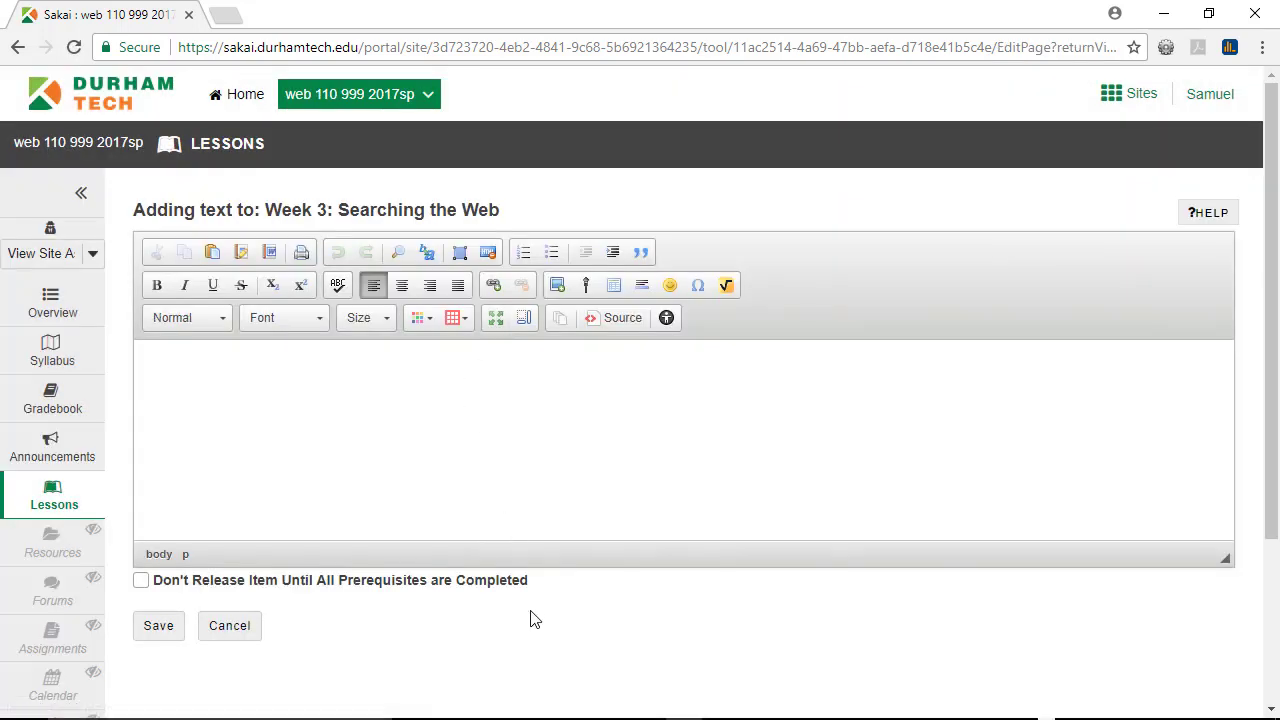
type("Learning Objective for the Week")
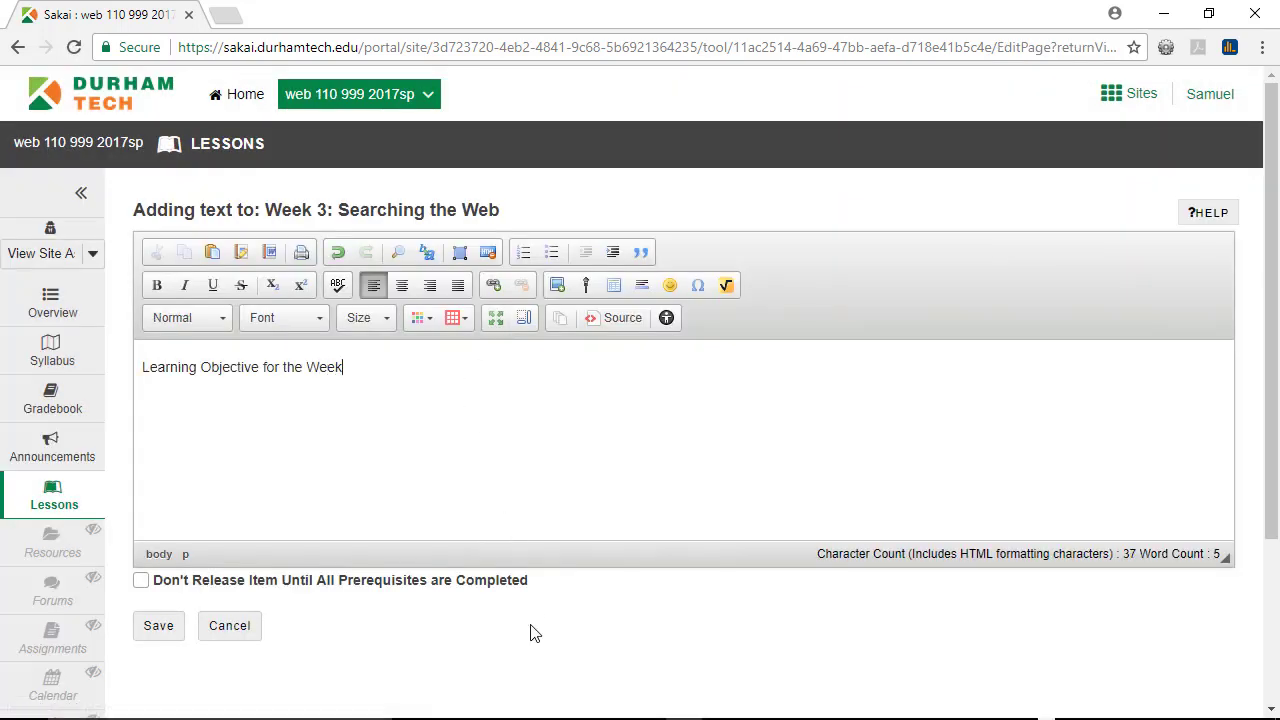
key("Return")
left_click(551, 252)
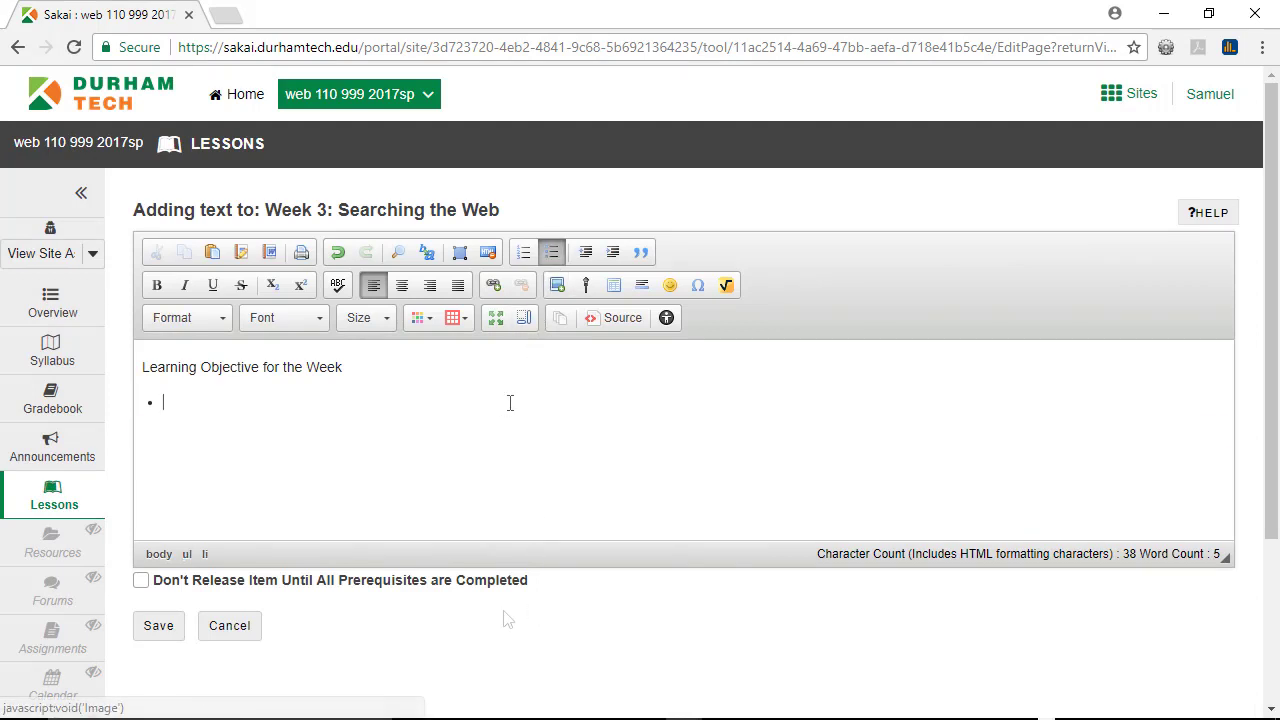
type("Utilize a s")
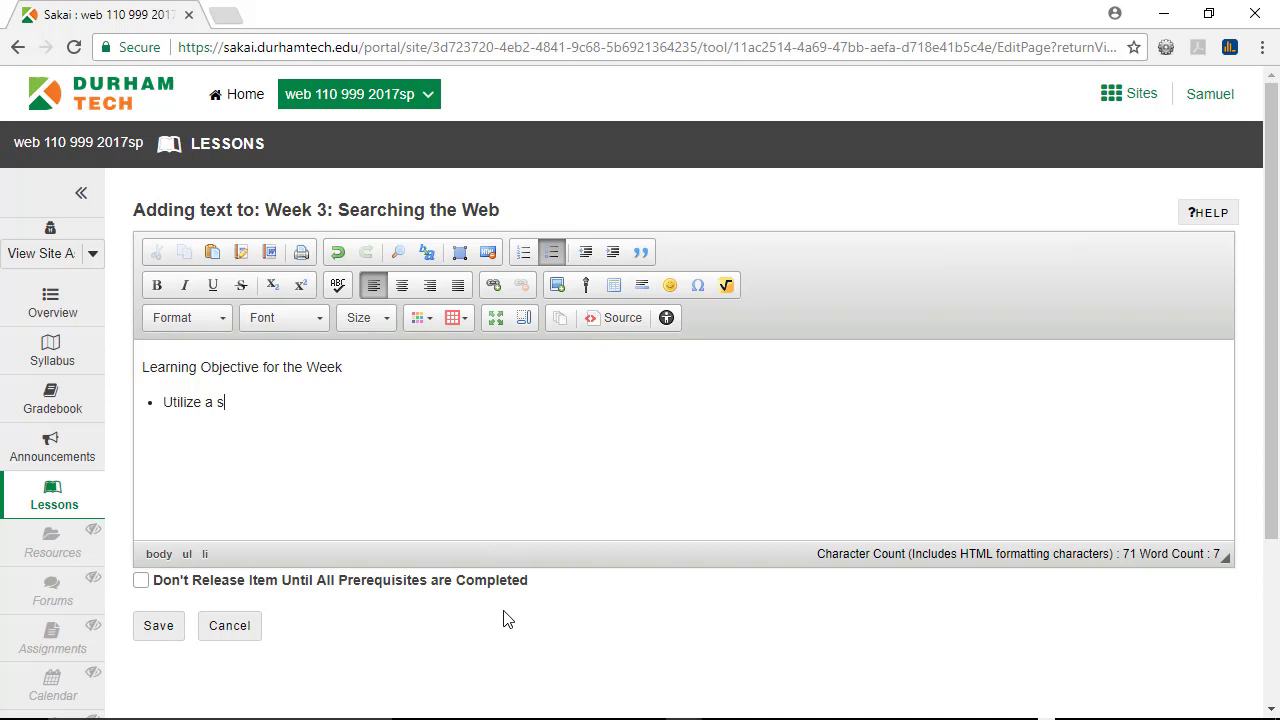
type("earch engine to locate information")
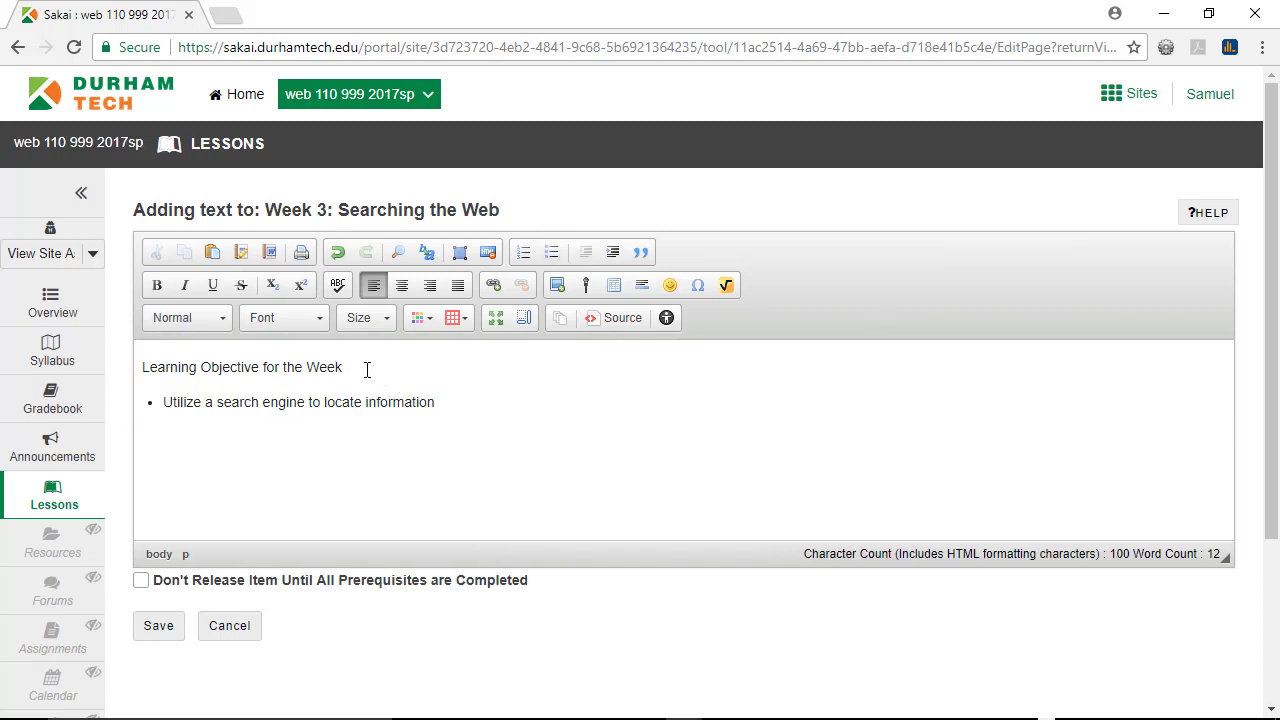
Format the objective title as Heading 2 and save the text block.
left_click_drag(366, 369, 140, 366)
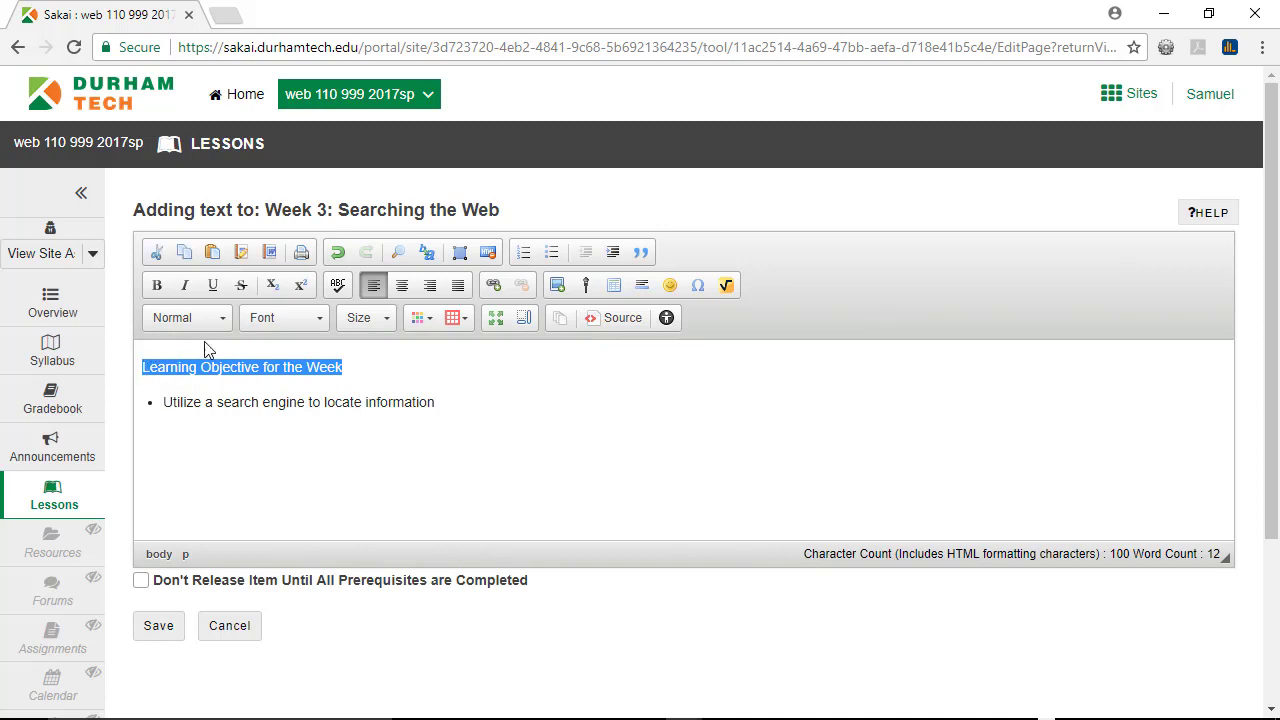
left_click(224, 325)
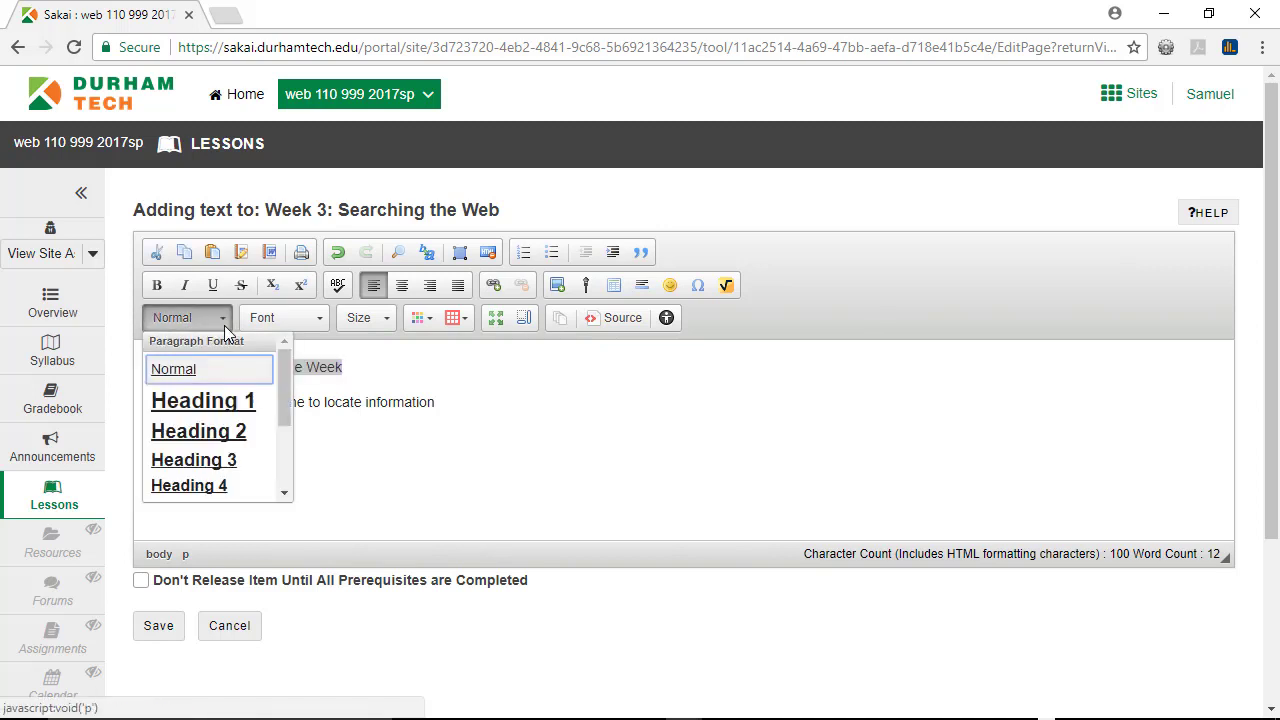
left_click(250, 444)
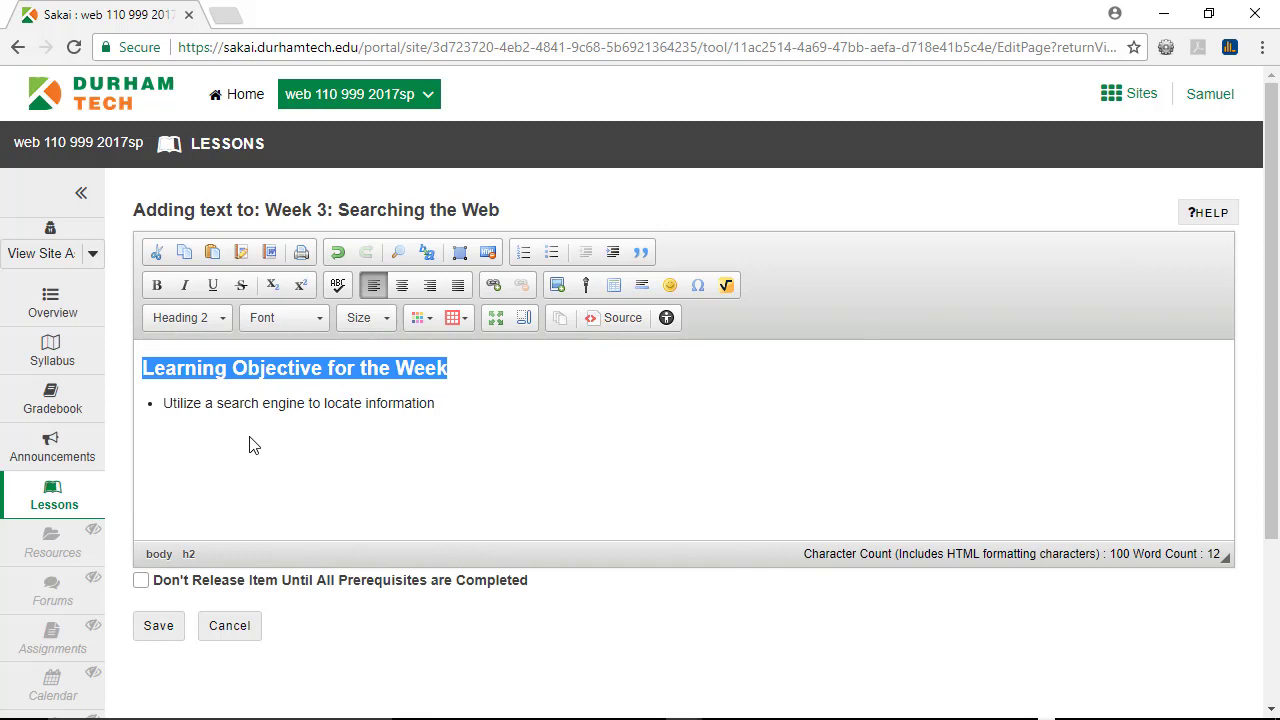
left_click(251, 437)
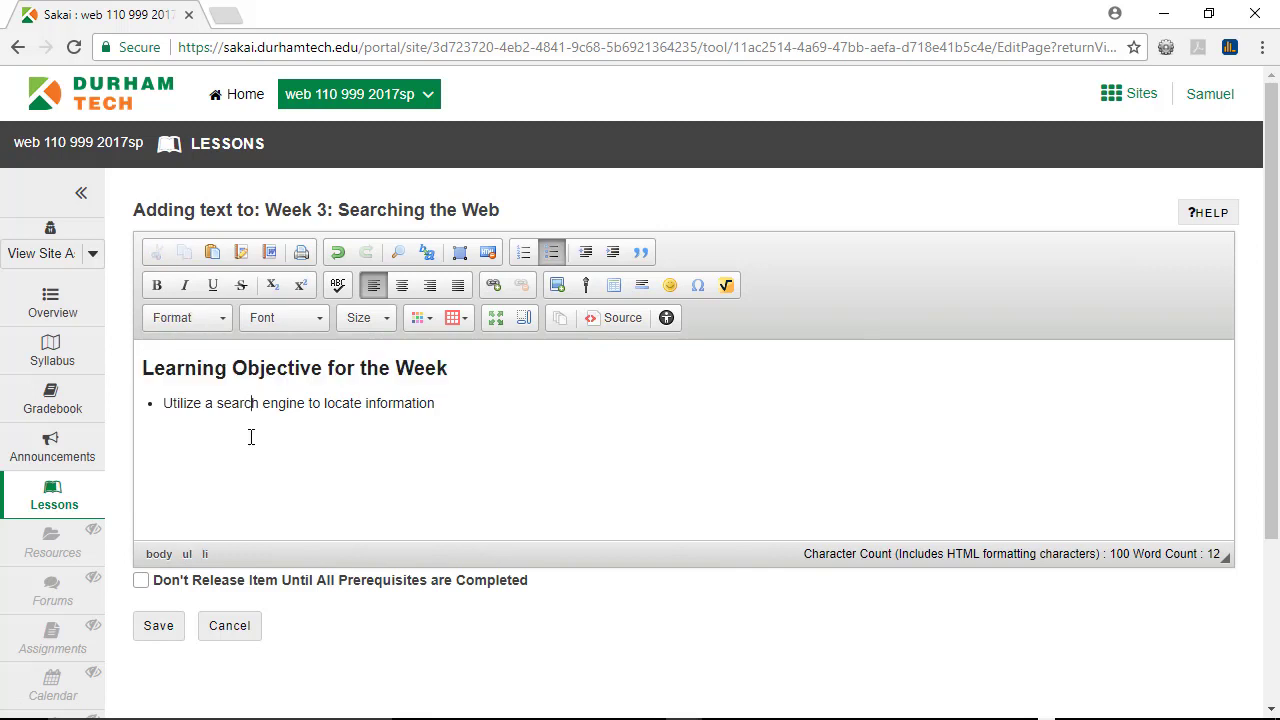
left_click(159, 627)
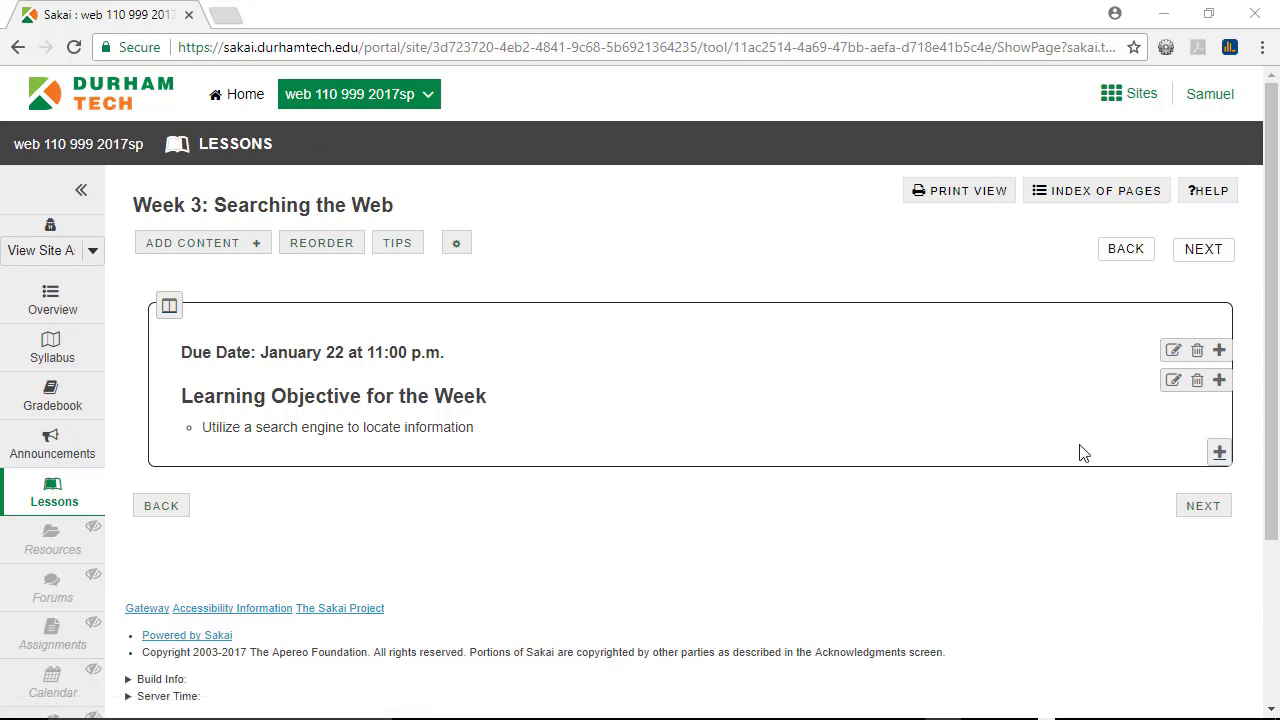
Paste the lesson overview paragraph after the objective bullet and save the block.
left_click(1173, 381)
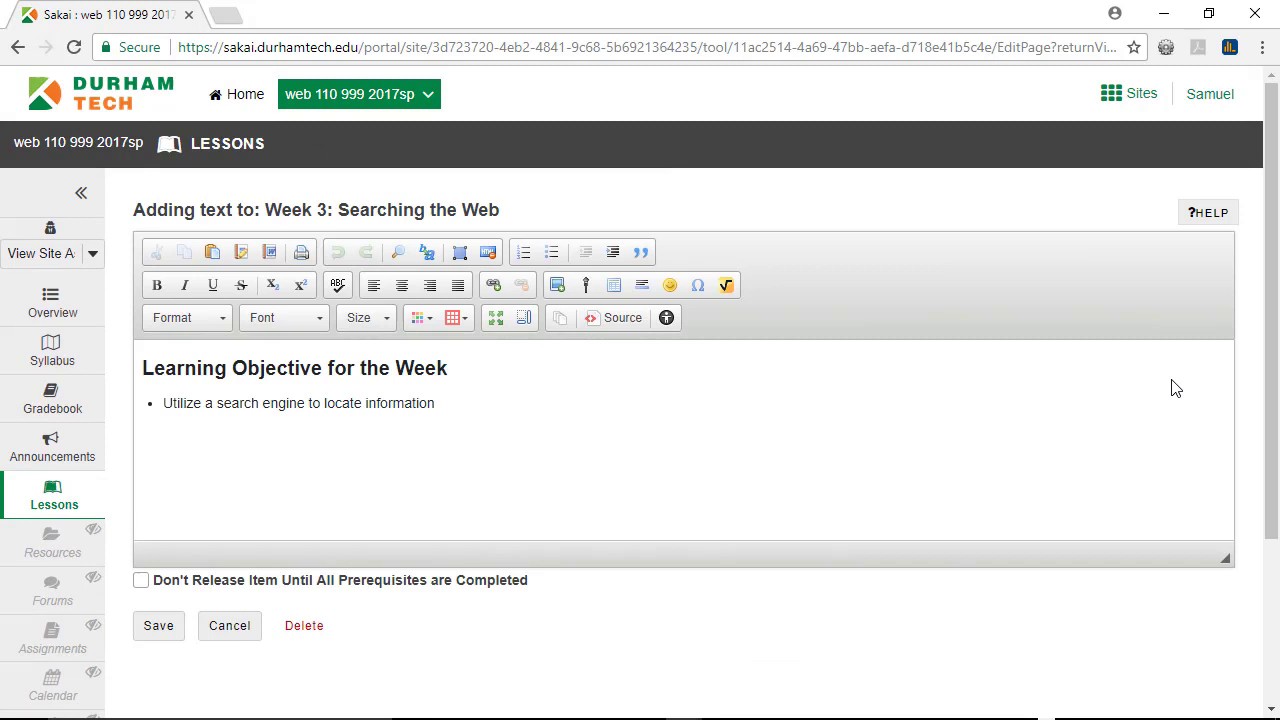
left_click(527, 467)
key("ctrl+v")
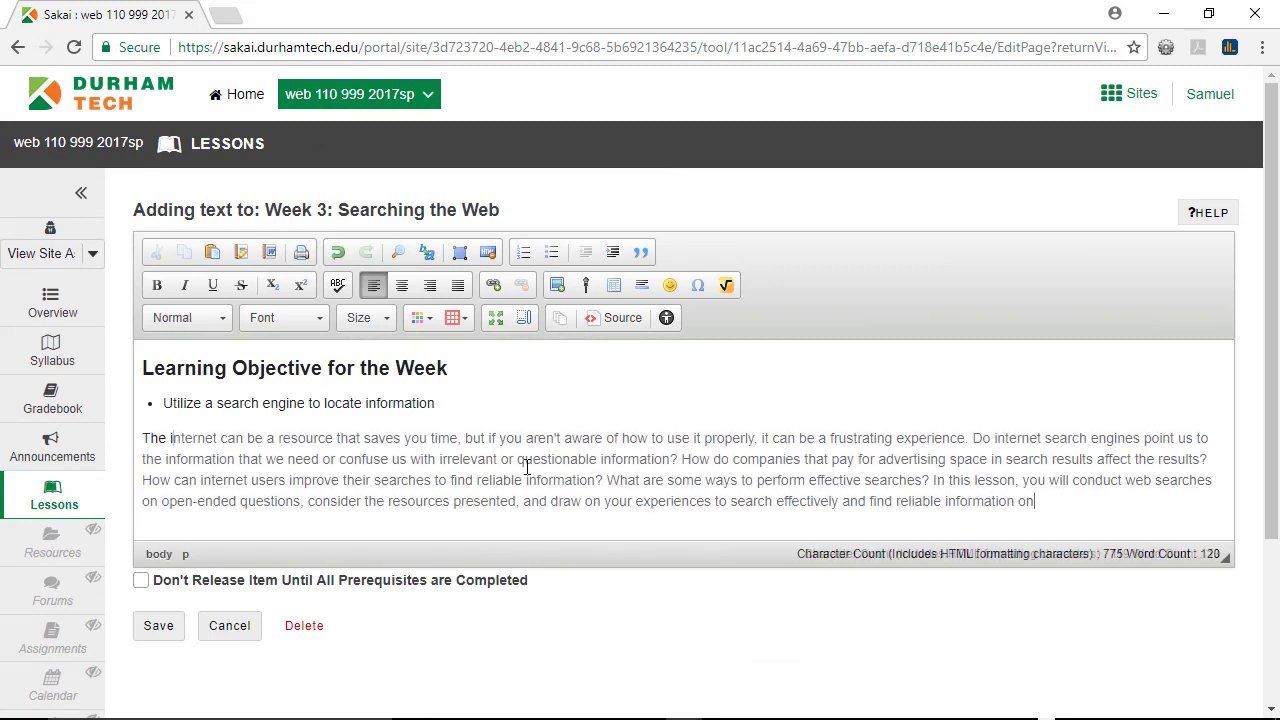
type("line.")
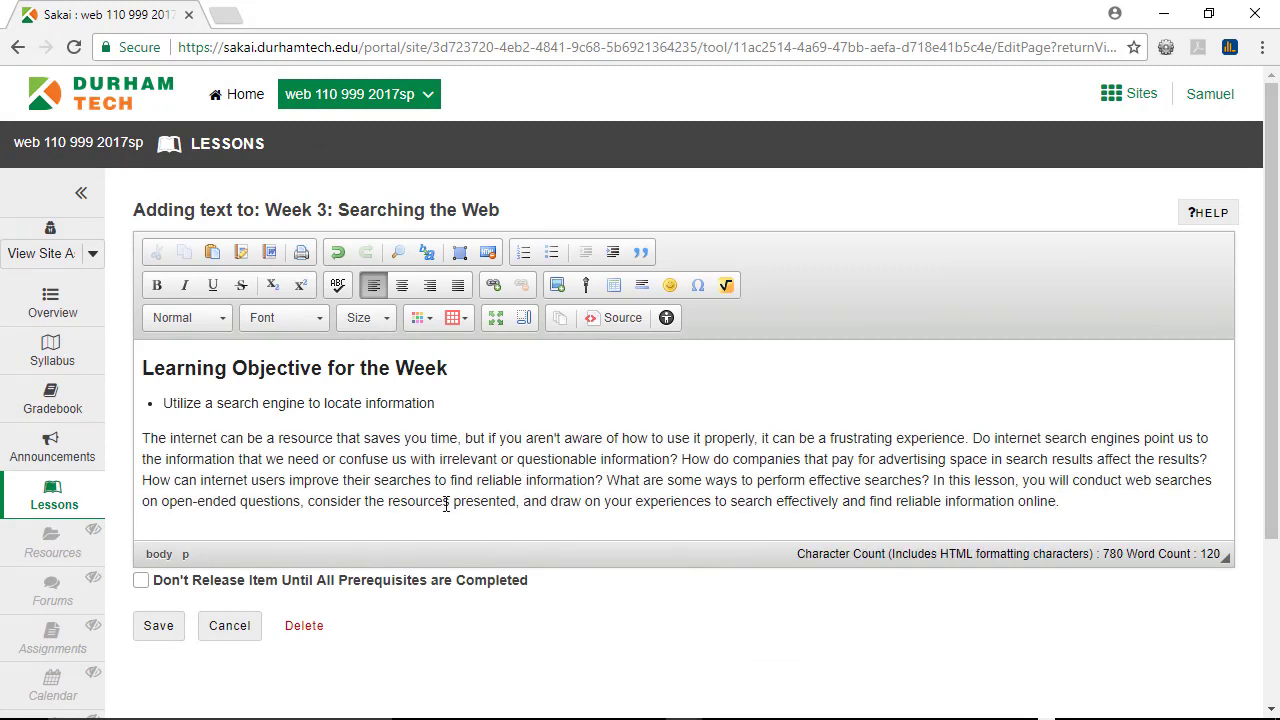
left_click(160, 628)
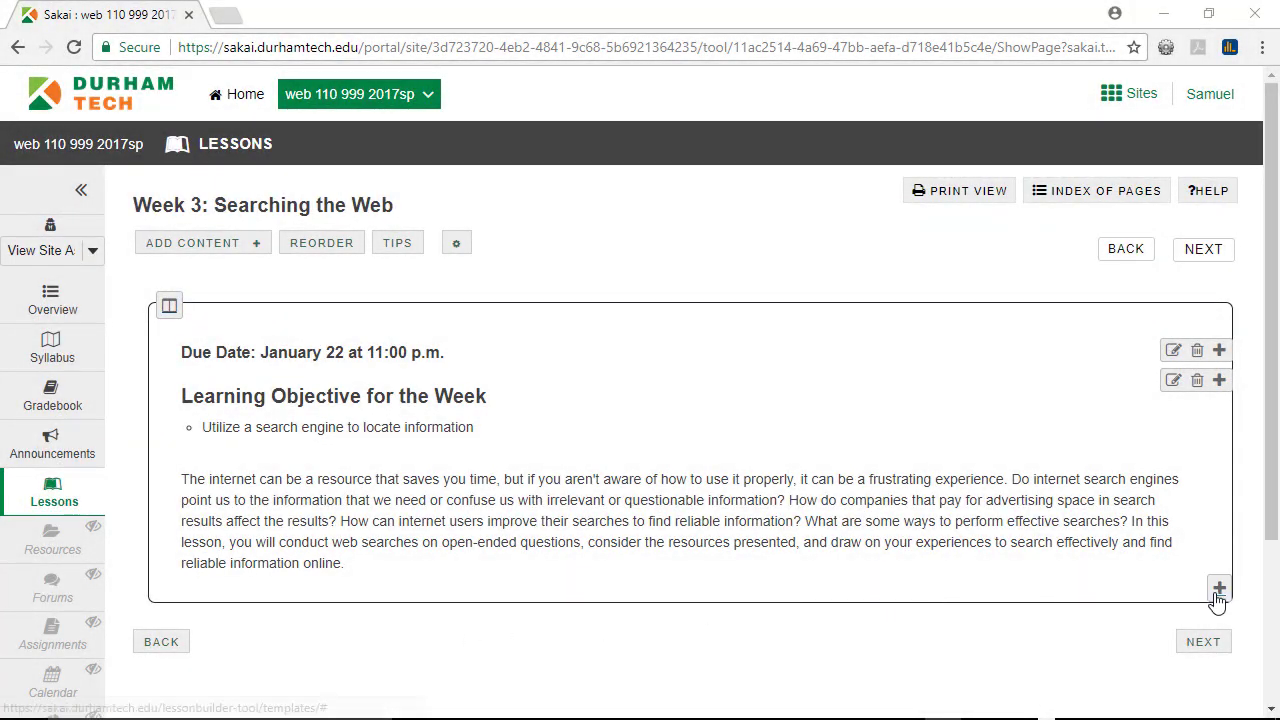
Add a 'Readings' text block formatted as Heading 2.
left_click(1219, 590)
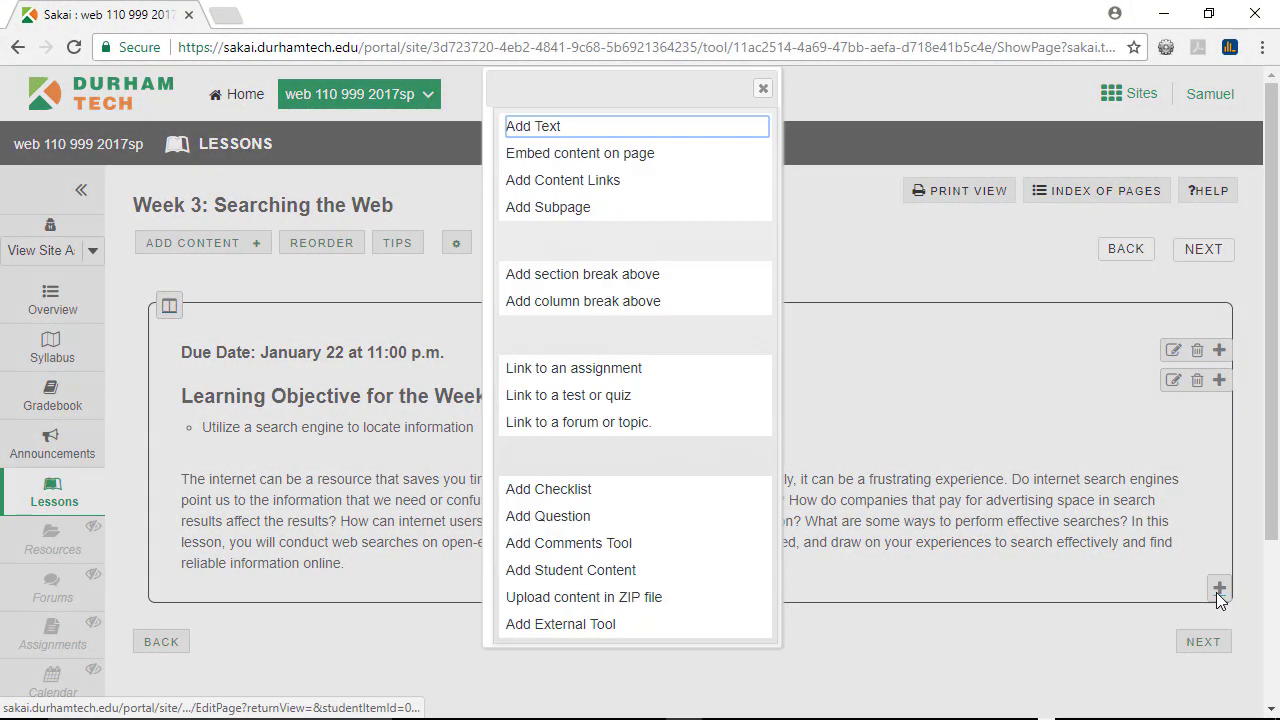
left_click(535, 128)
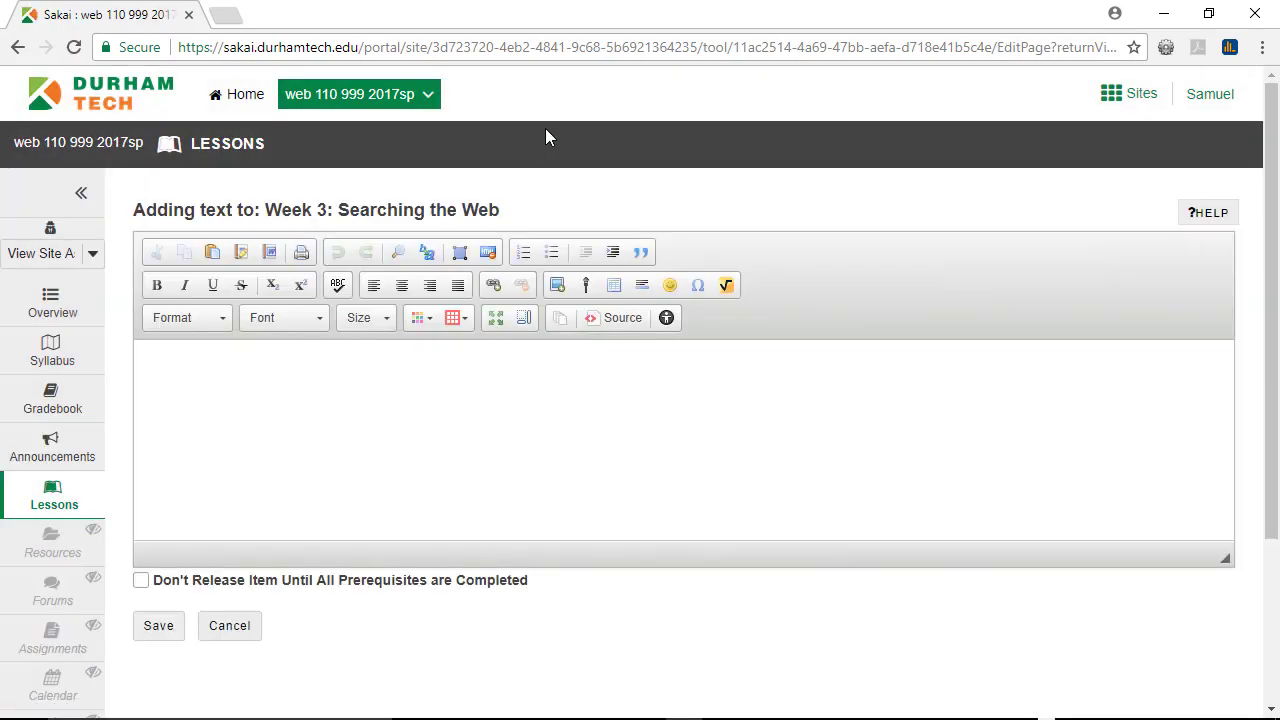
left_click(386, 380)
type("Re")
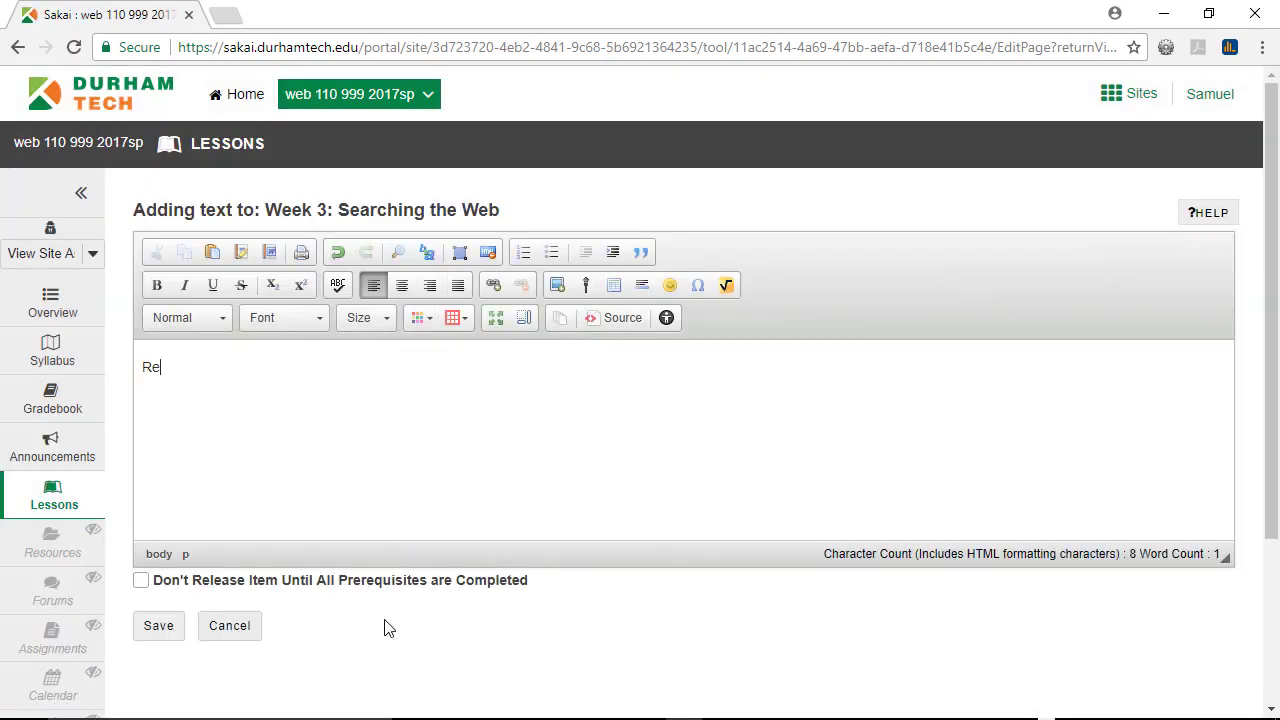
type("adings")
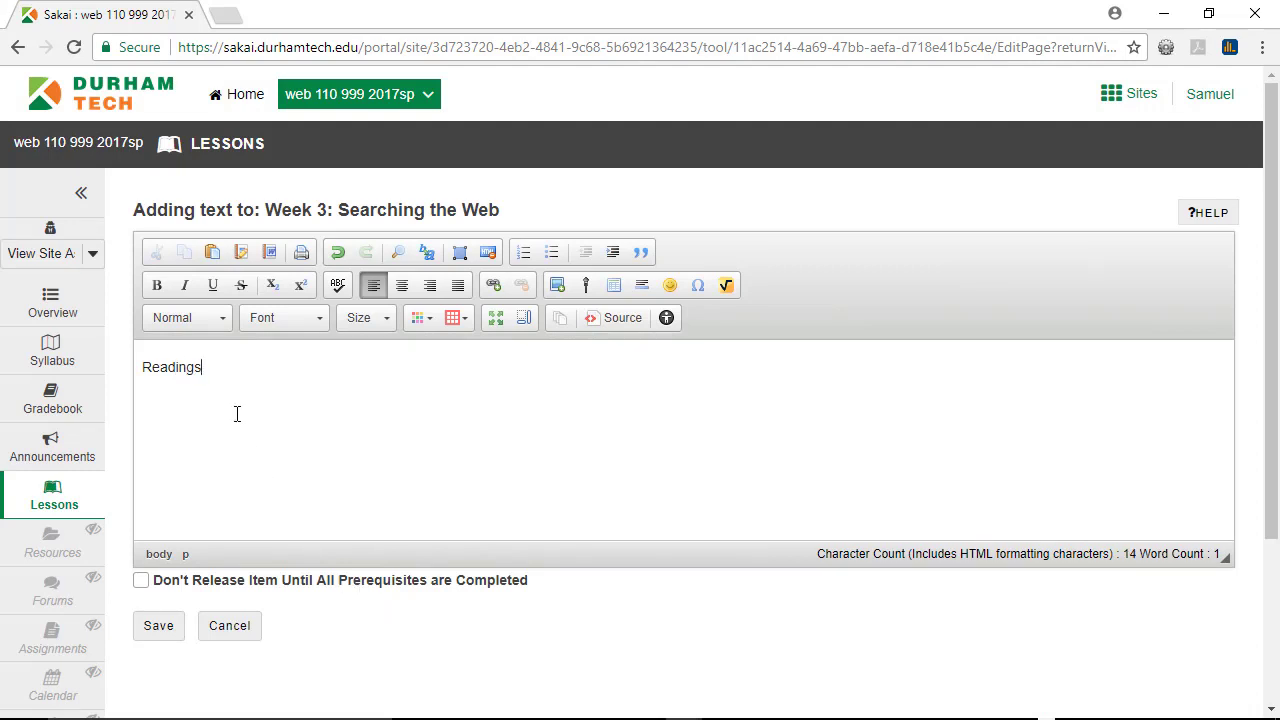
left_click_drag(233, 367, 132, 368)
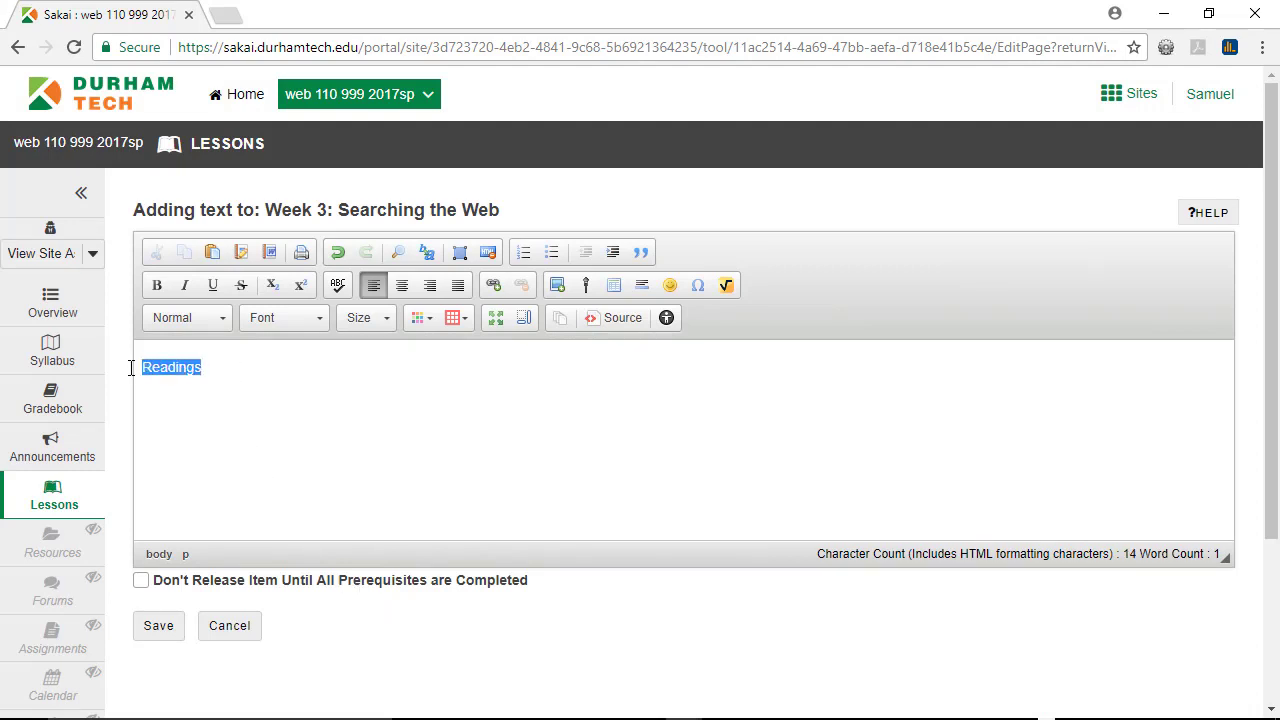
left_click(206, 328)
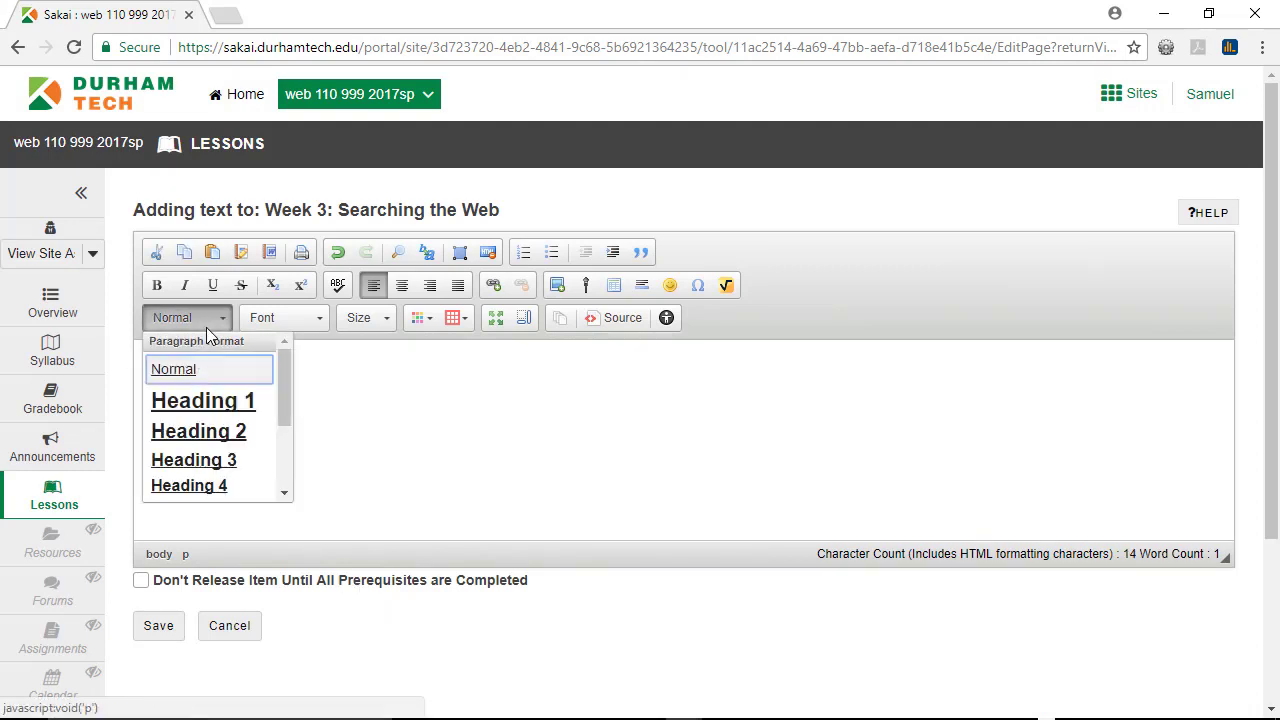
left_click(243, 445)
left_click(158, 625)
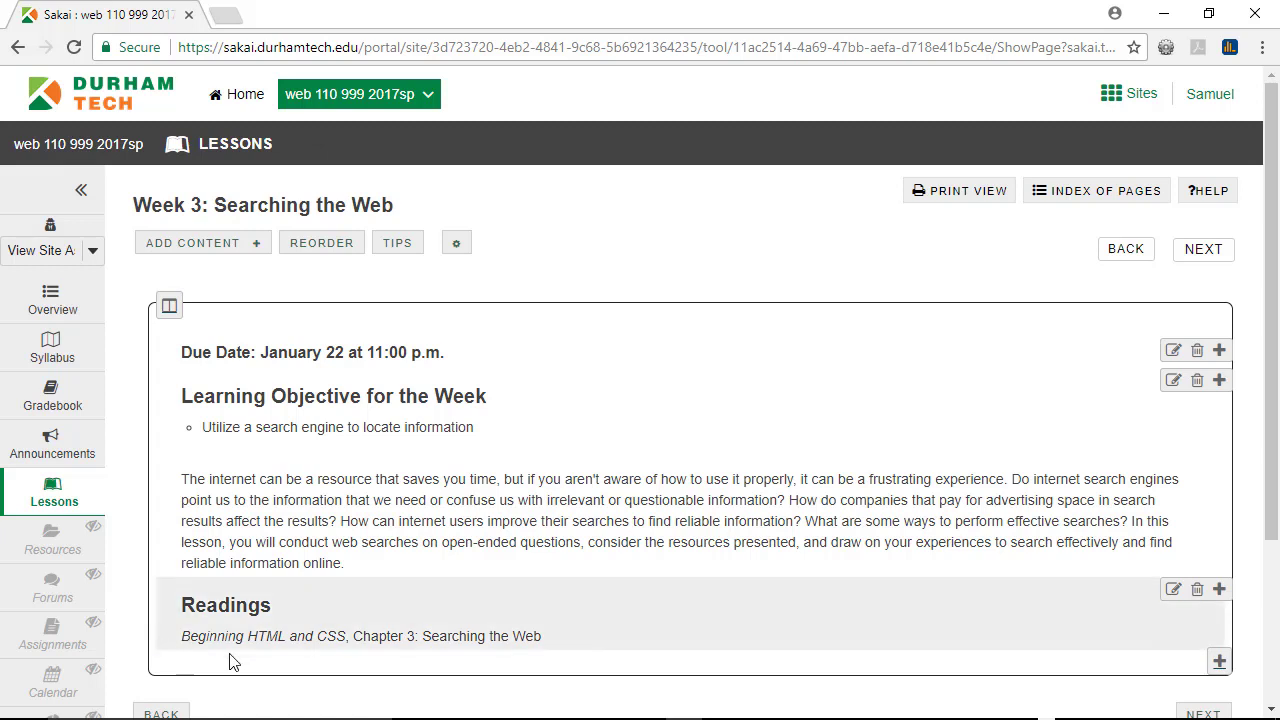
Add a 'Link Analysis and Web Search (pdf)' link to the uploaded networks-book-ch14.pdf.
left_click(1218, 663)
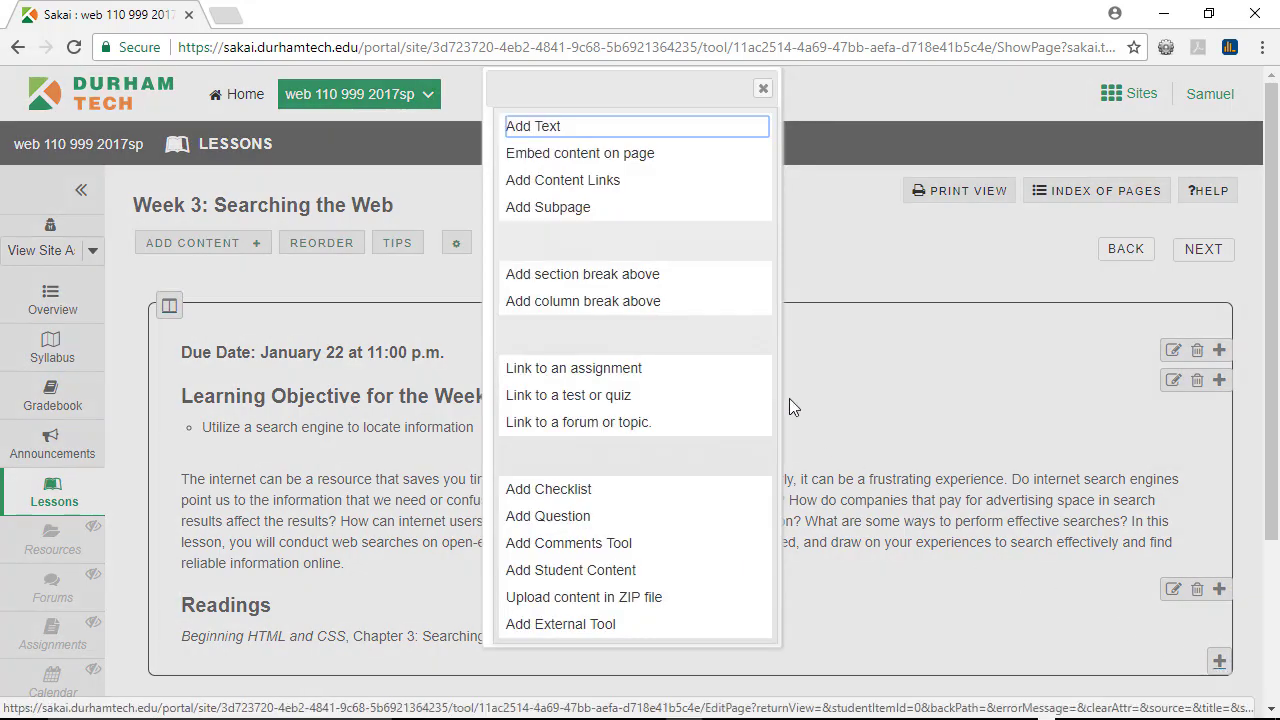
left_click(581, 184)
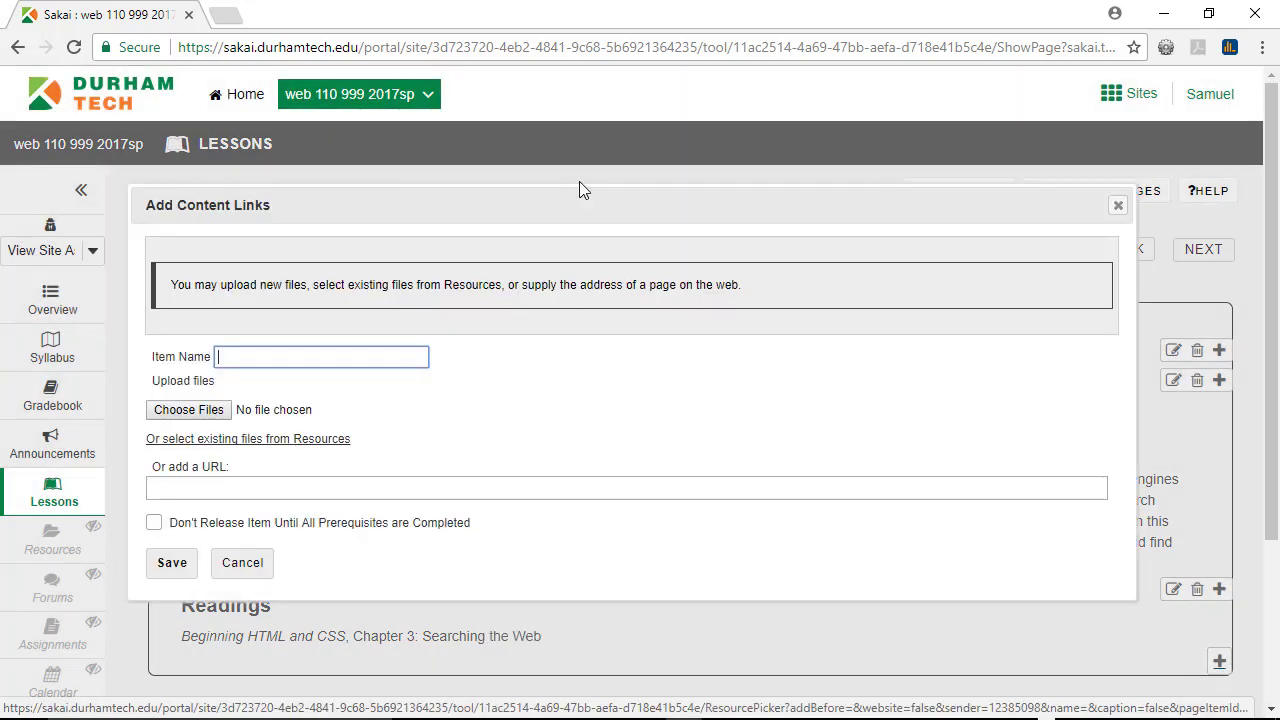
type("Li")
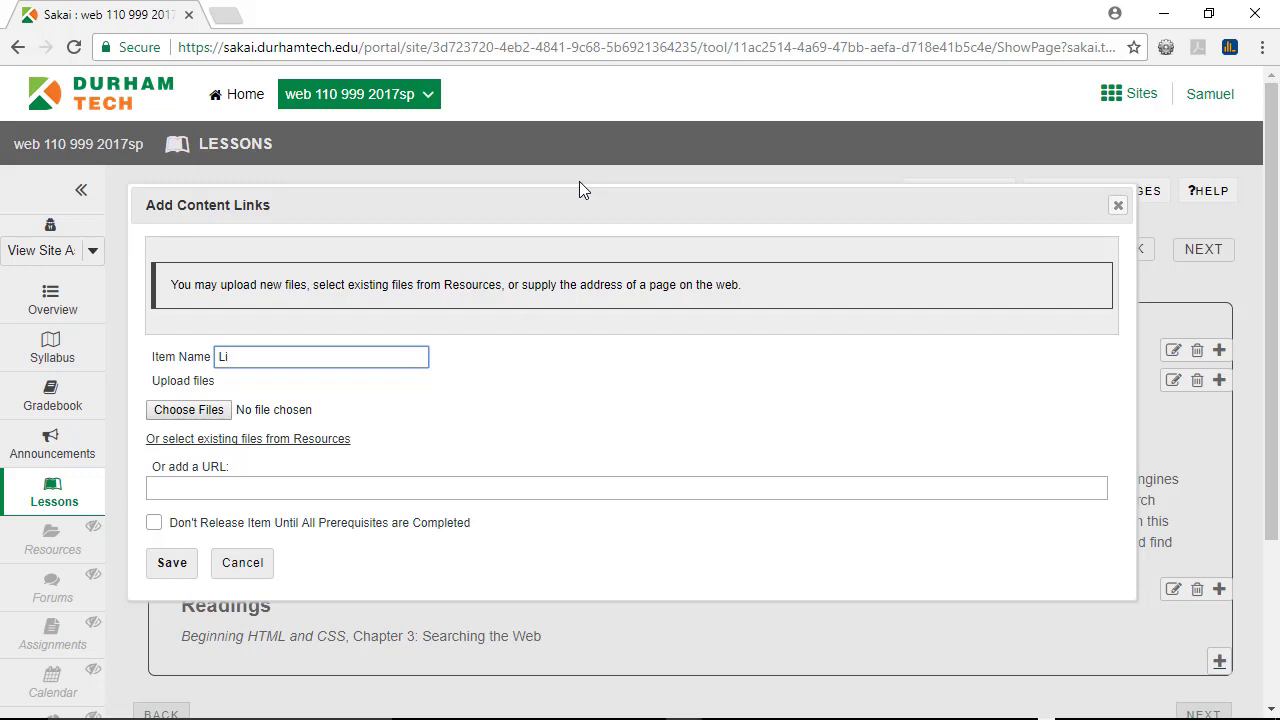
type("nk Analysis and Web Search (")
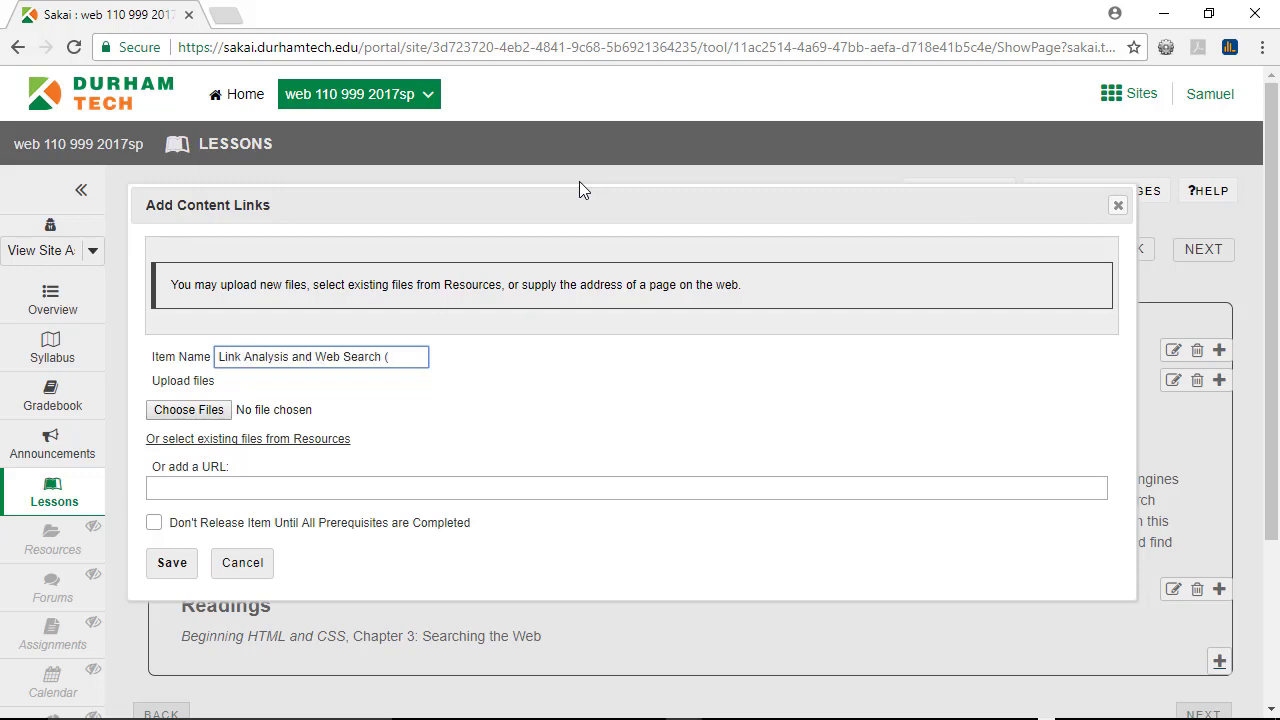
type("pdf)")
left_click(197, 412)
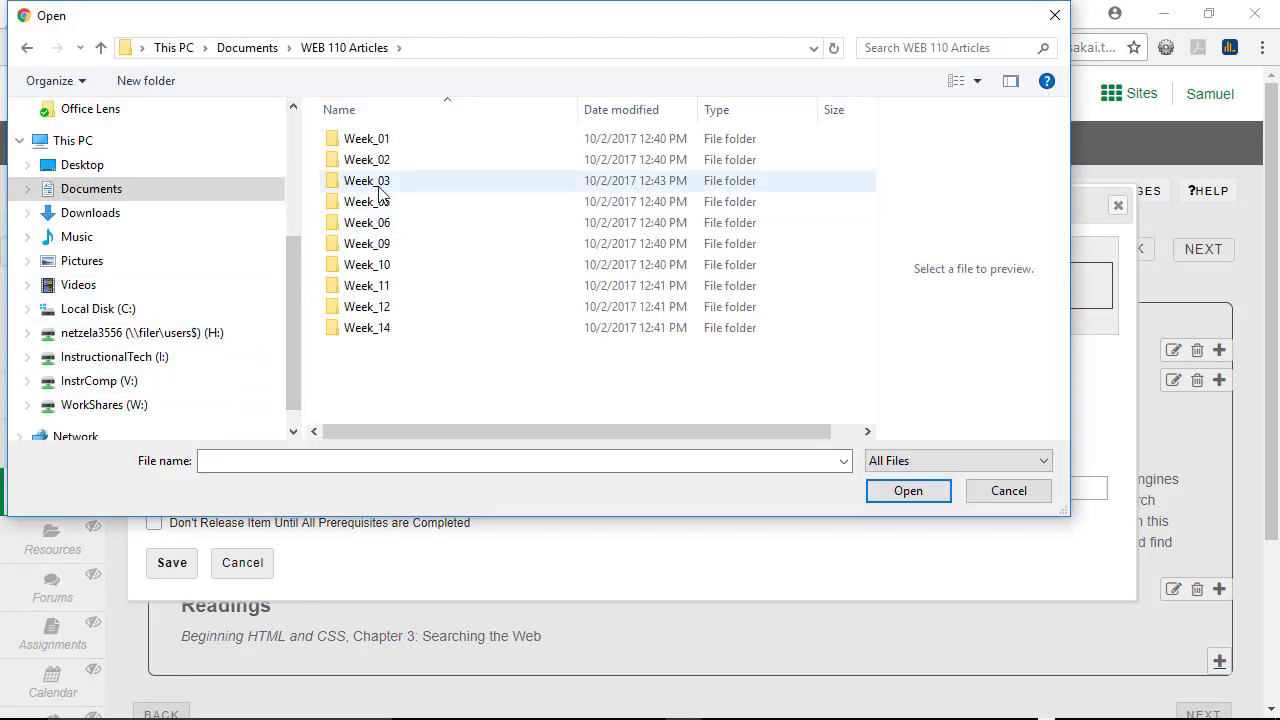
double_click(386, 181)
left_click(400, 145)
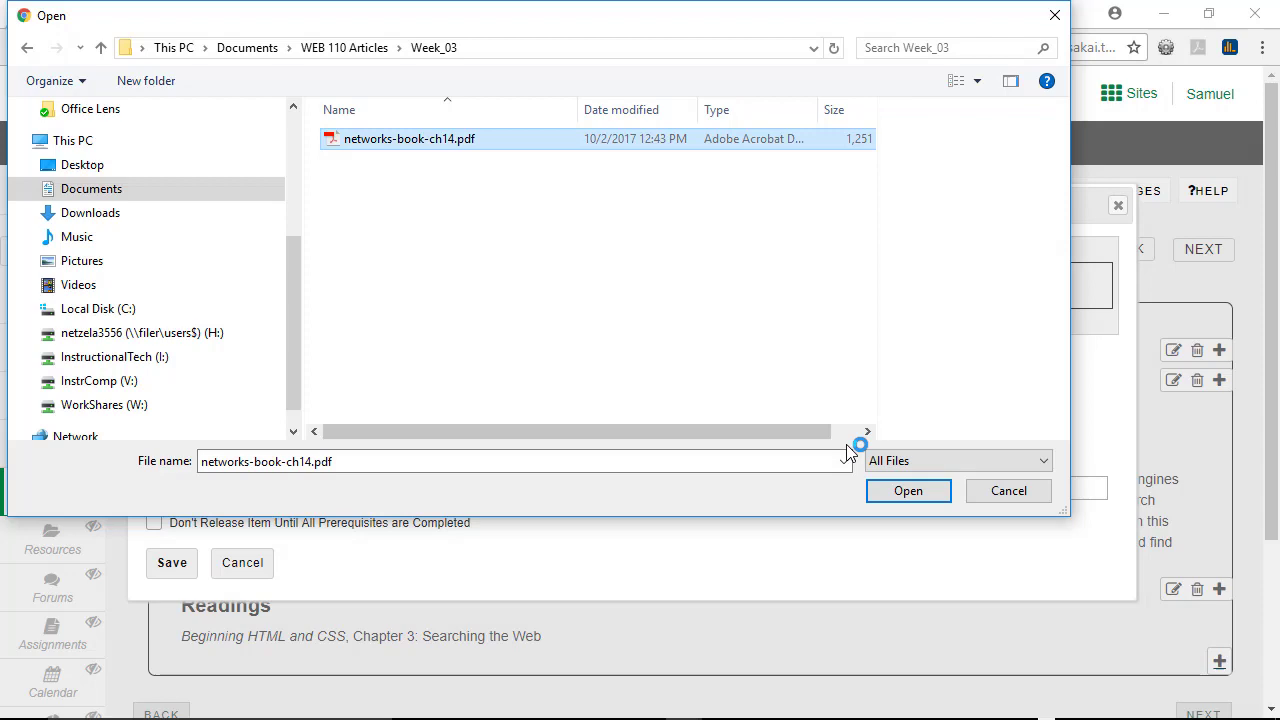
left_click(879, 500)
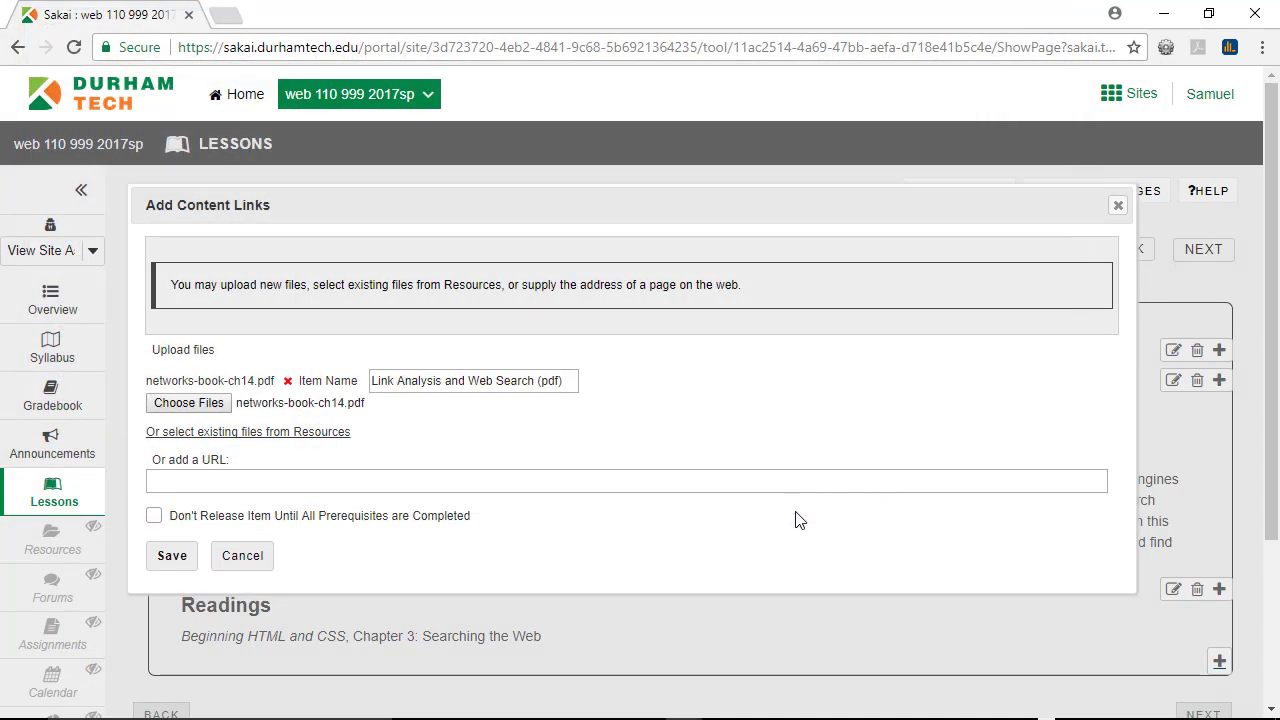
left_click(172, 562)
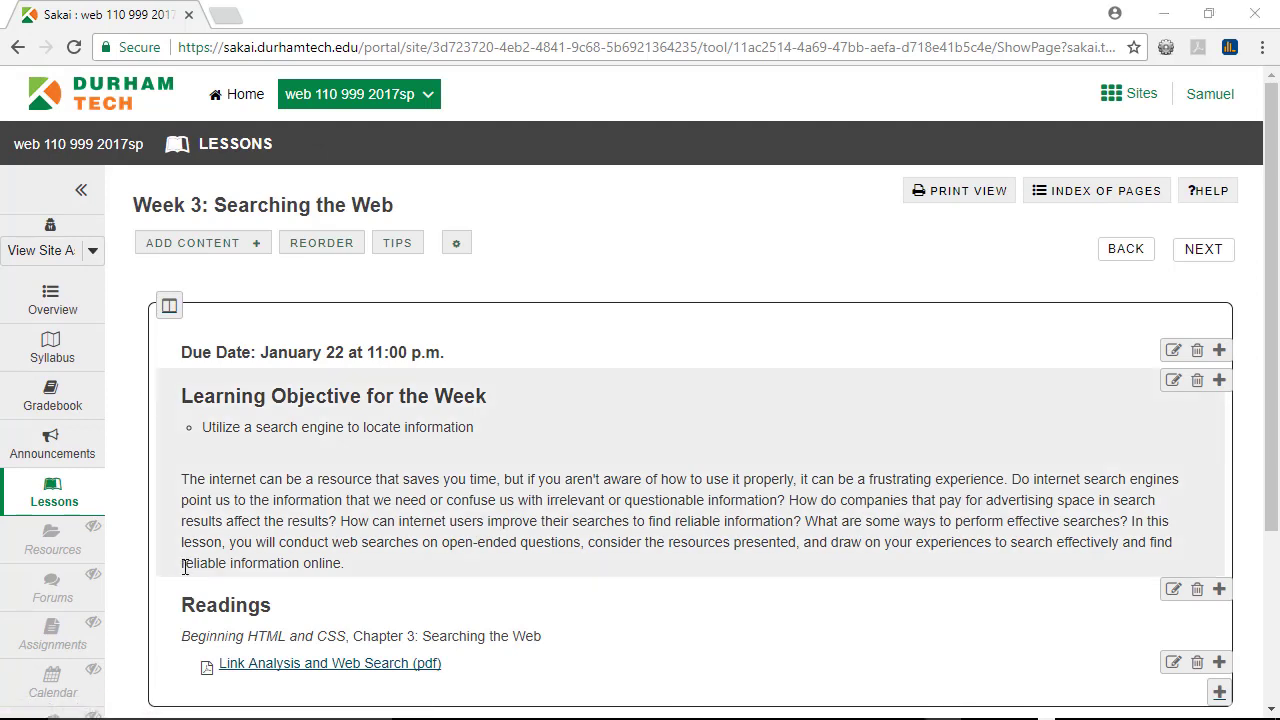
Describe the PDF link as supplemental reading on how web search results work.
scroll(178, 570, "down", 3)
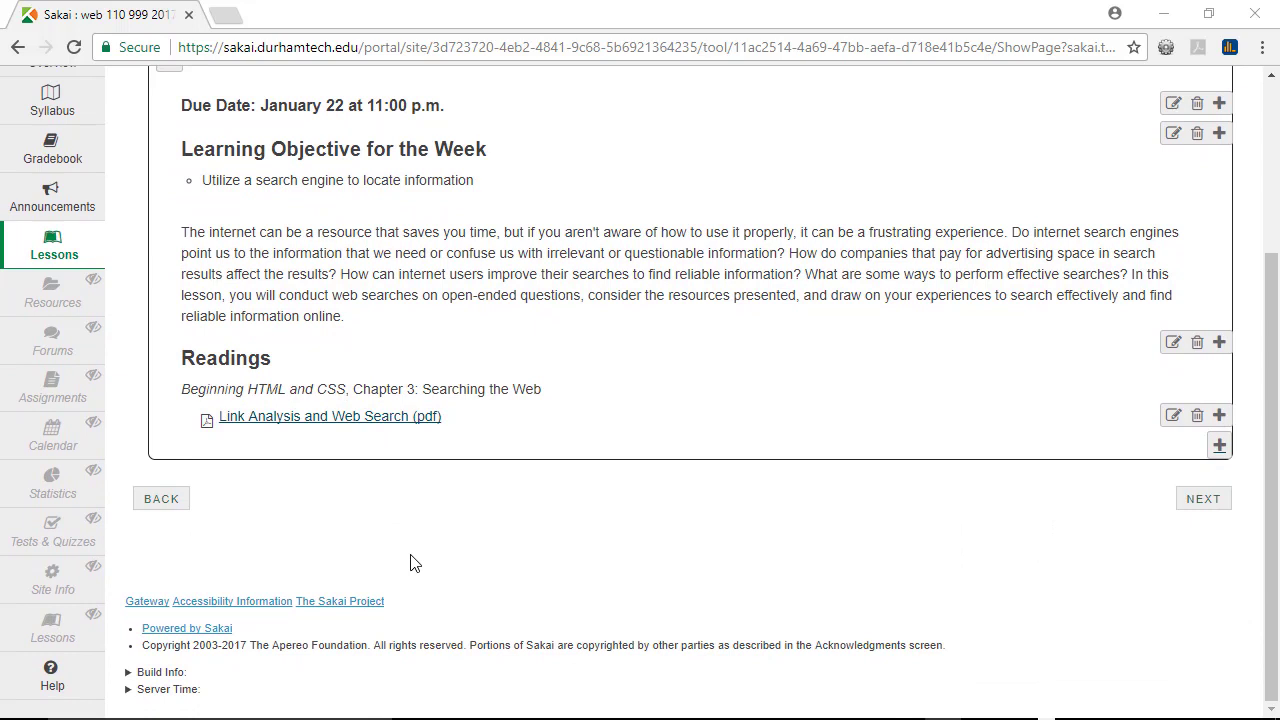
left_click(413, 563)
left_click(1173, 418)
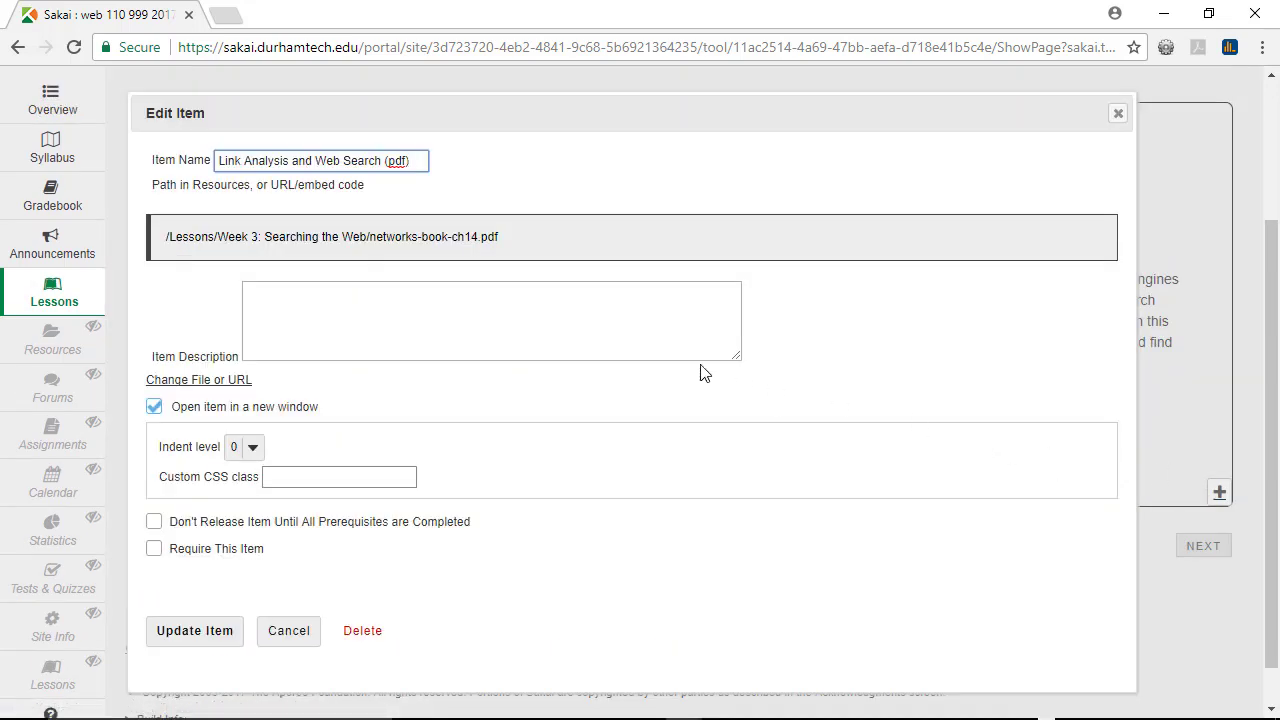
left_click(575, 329)
type("Th")
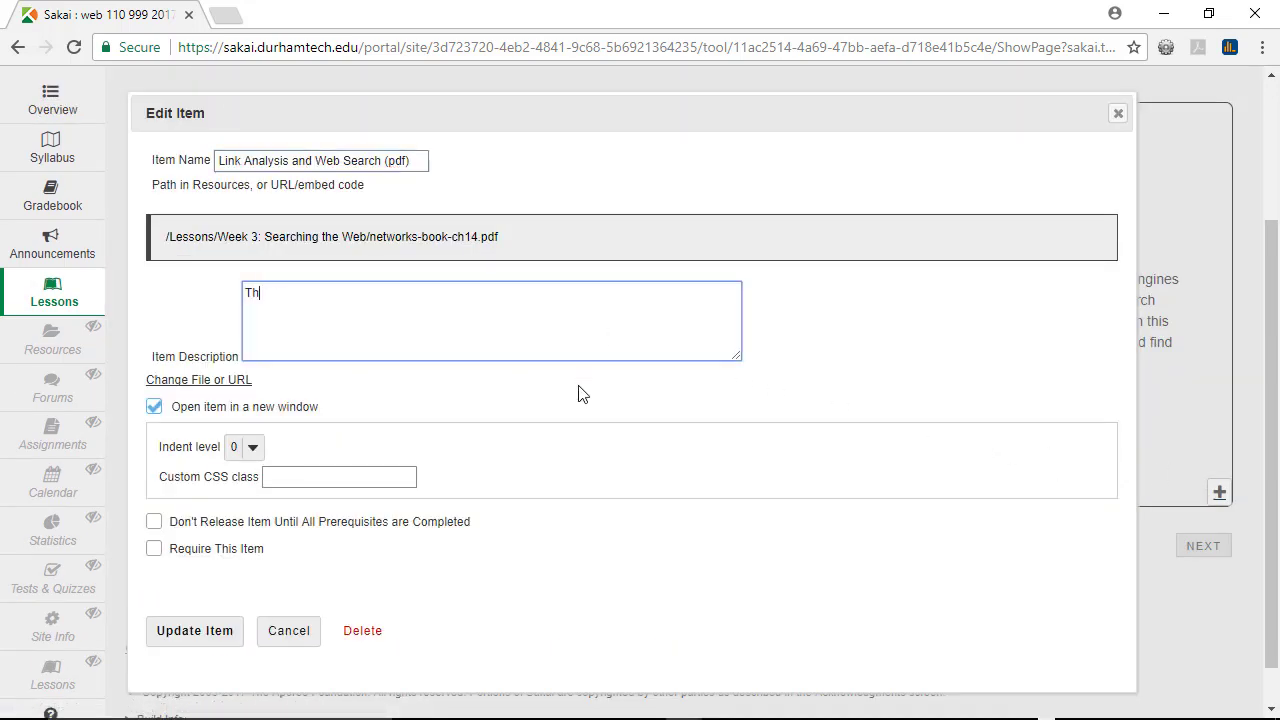
type("is supplemental reading provides additional information about how web search results appear.")
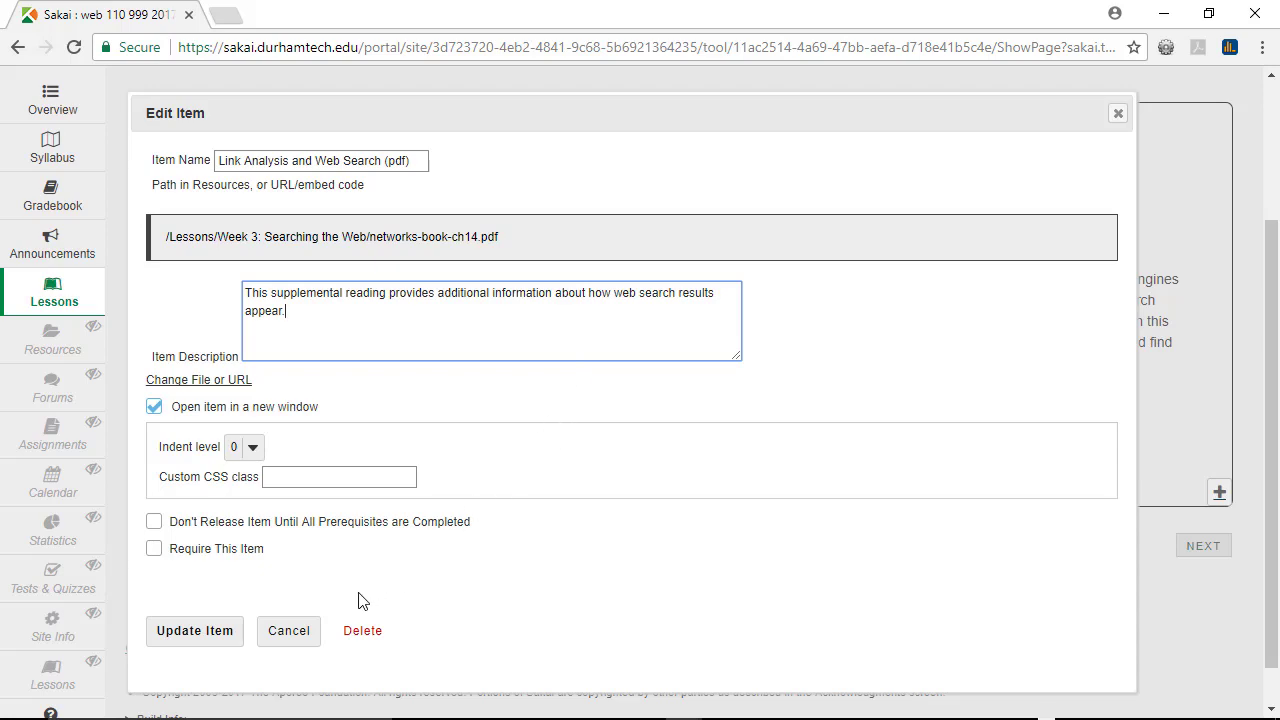
left_click(205, 645)
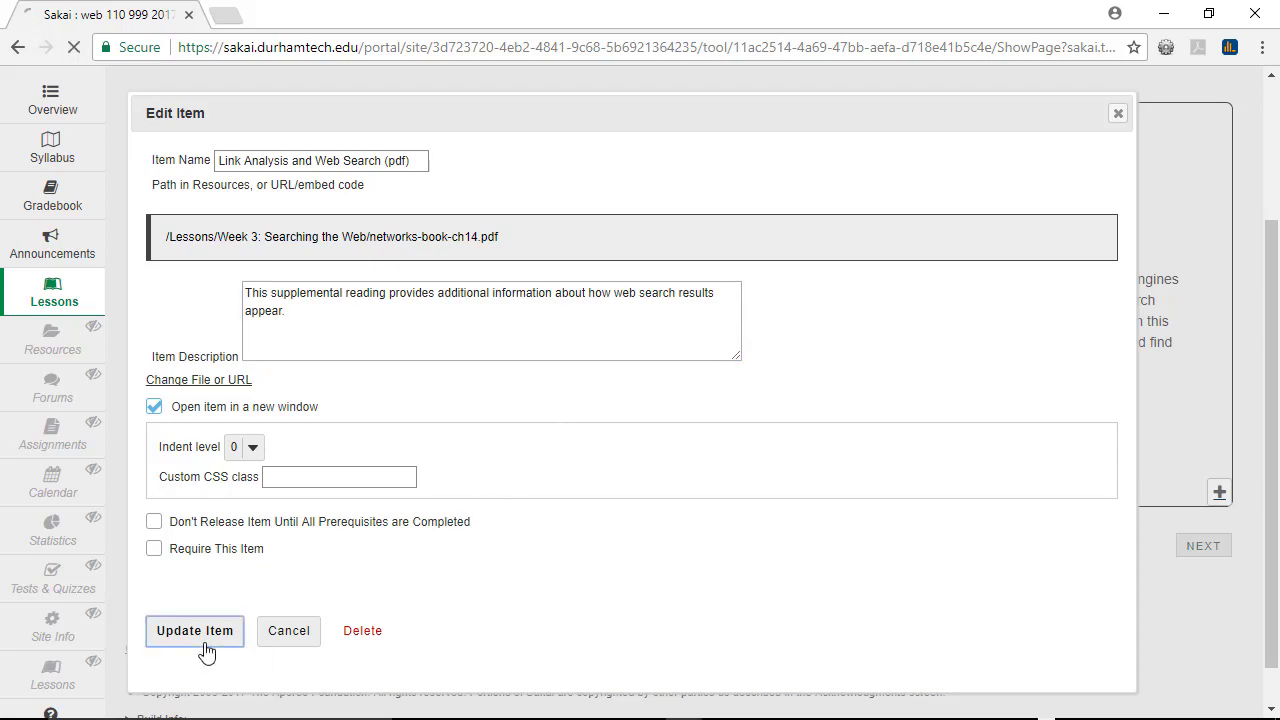
left_click(1219, 612)
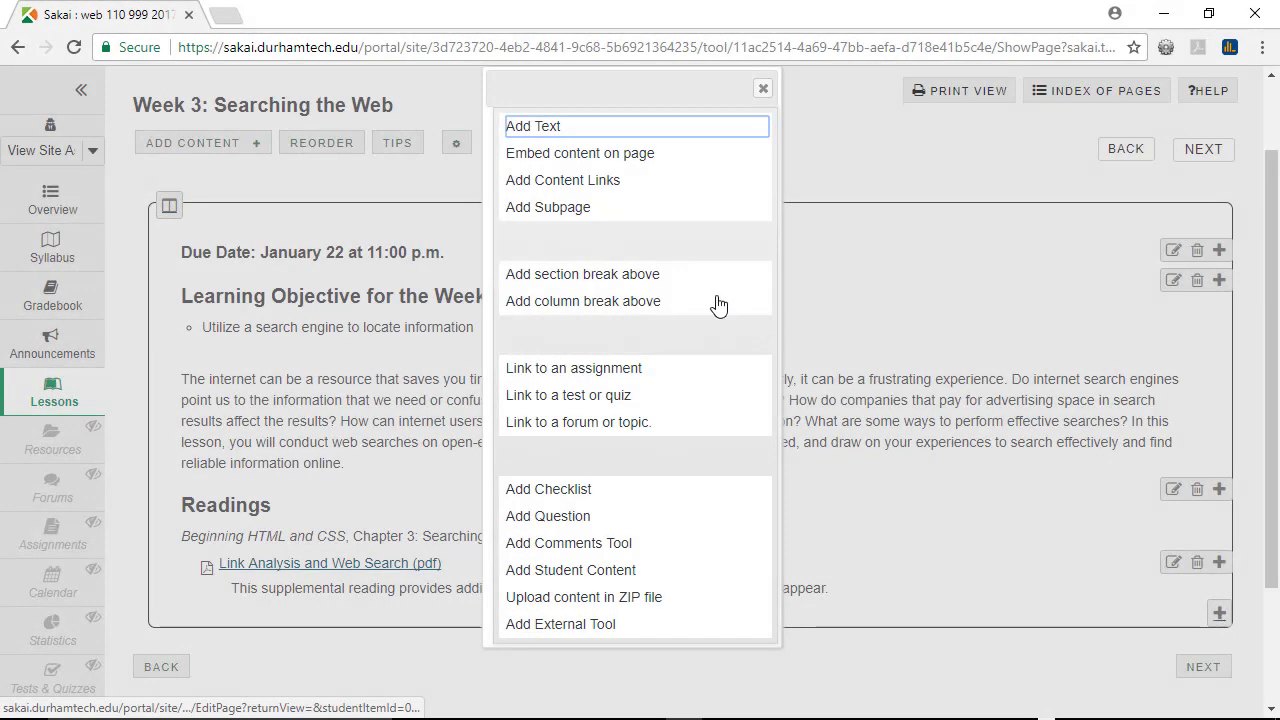
Add a 'Lifewire.com: Web Search Tricks Everyone Should Know' link using the pasted article URL.
left_click(576, 187)
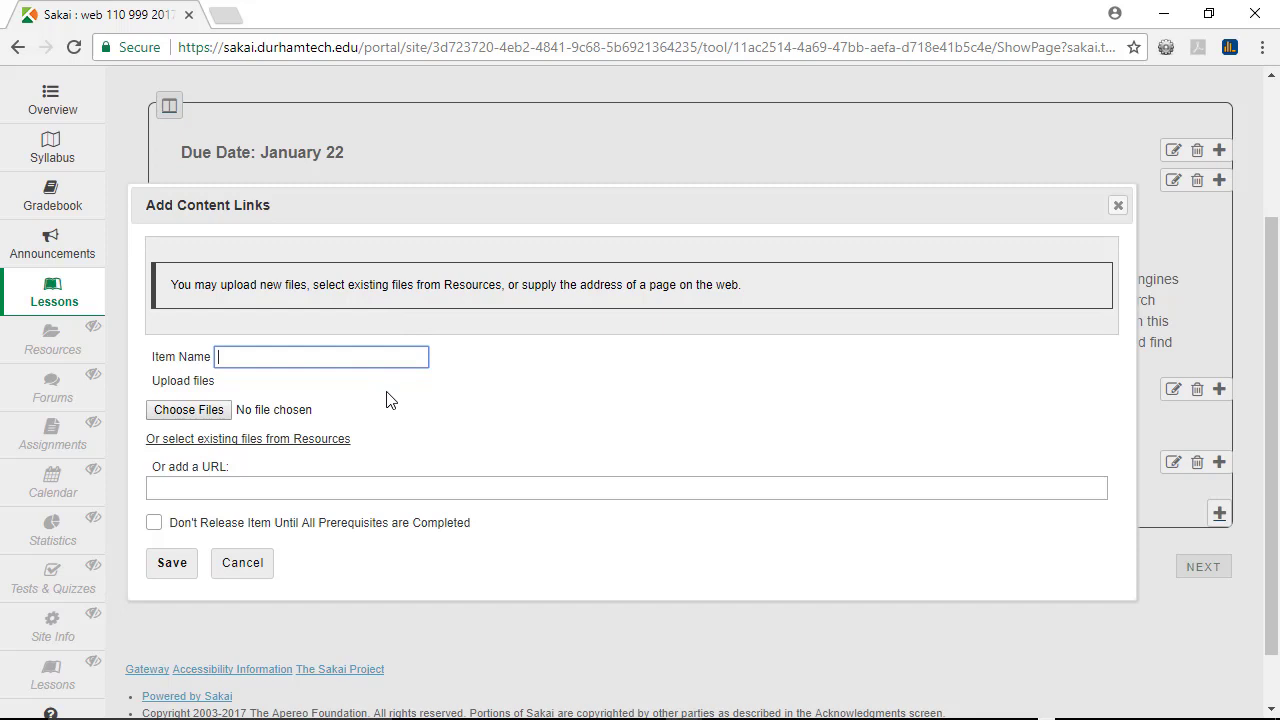
type("Lifew")
type("ire.com")
type(": Web Search Tricks Everyone Should Kno")
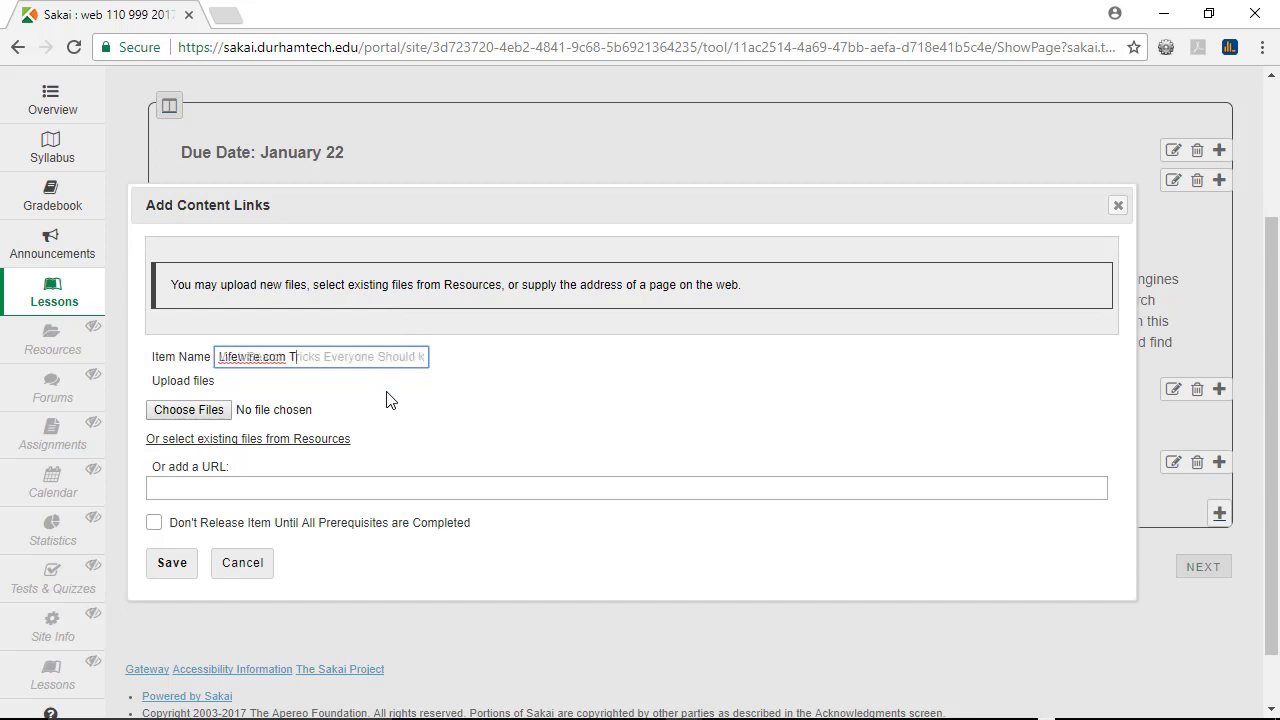
type("w")
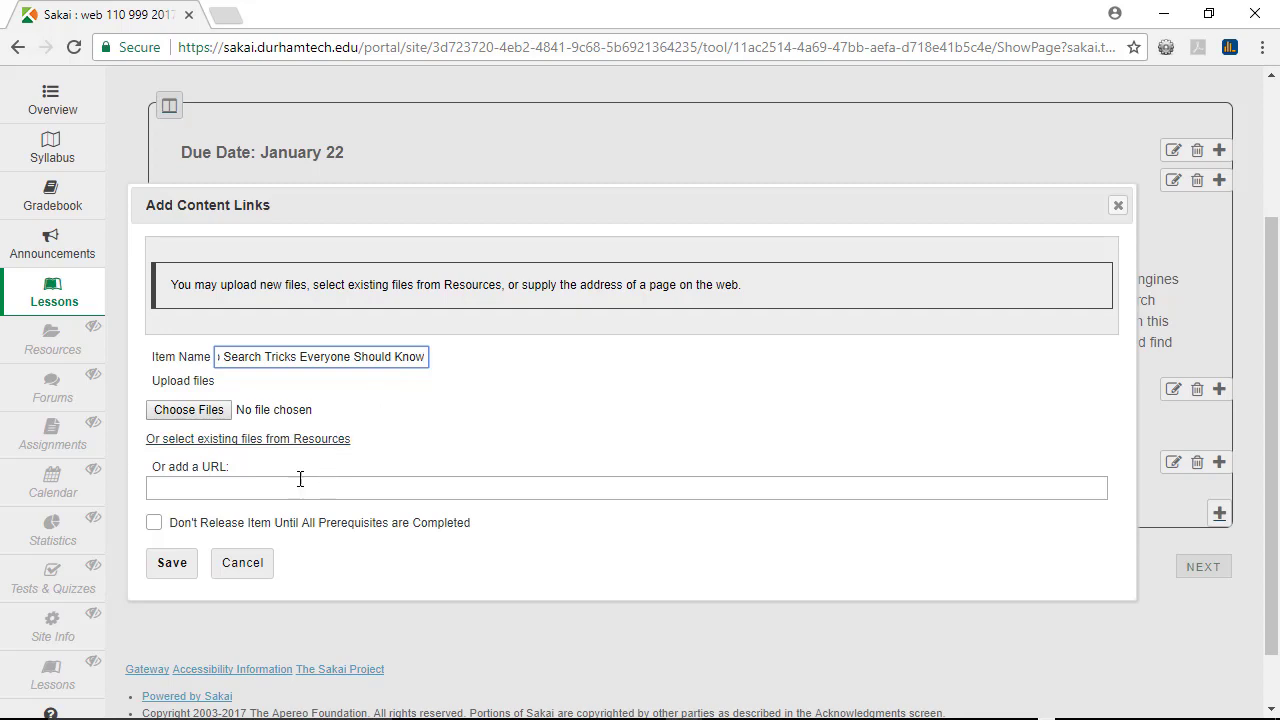
left_click(297, 482)
type("https://www.lifewire.com/web-search-tricks-to-know-4046148")
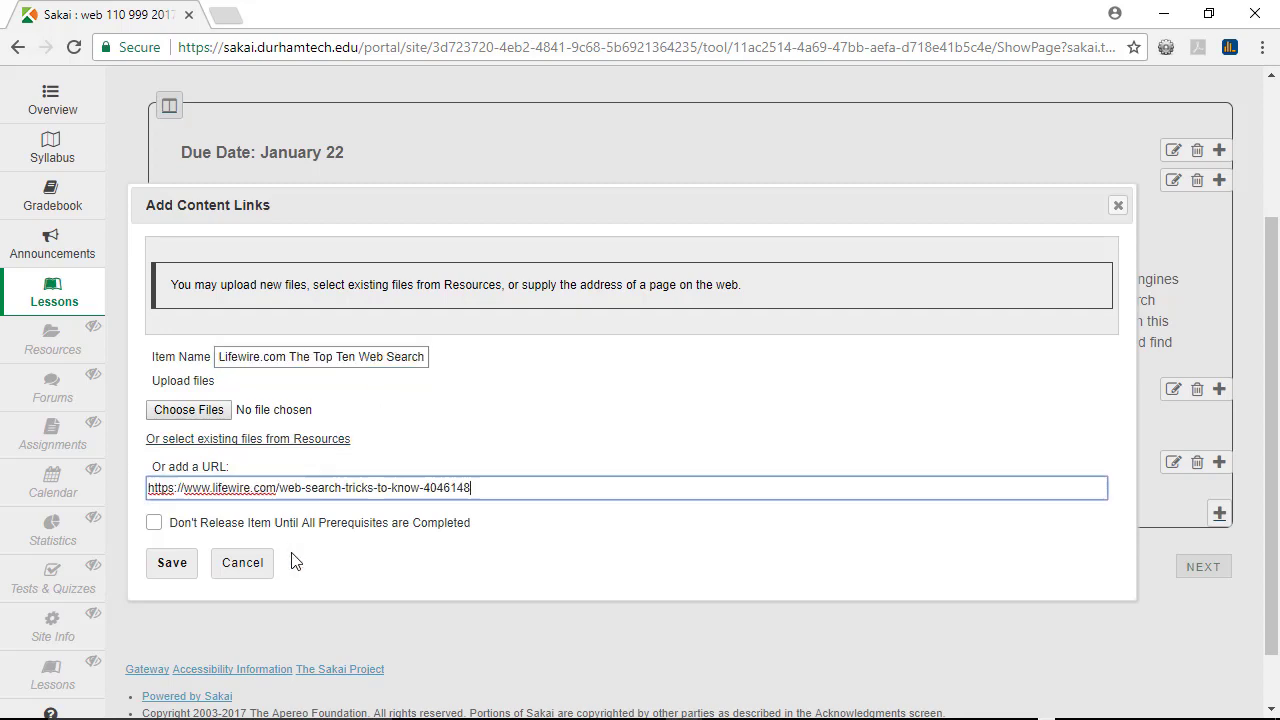
left_click(172, 563)
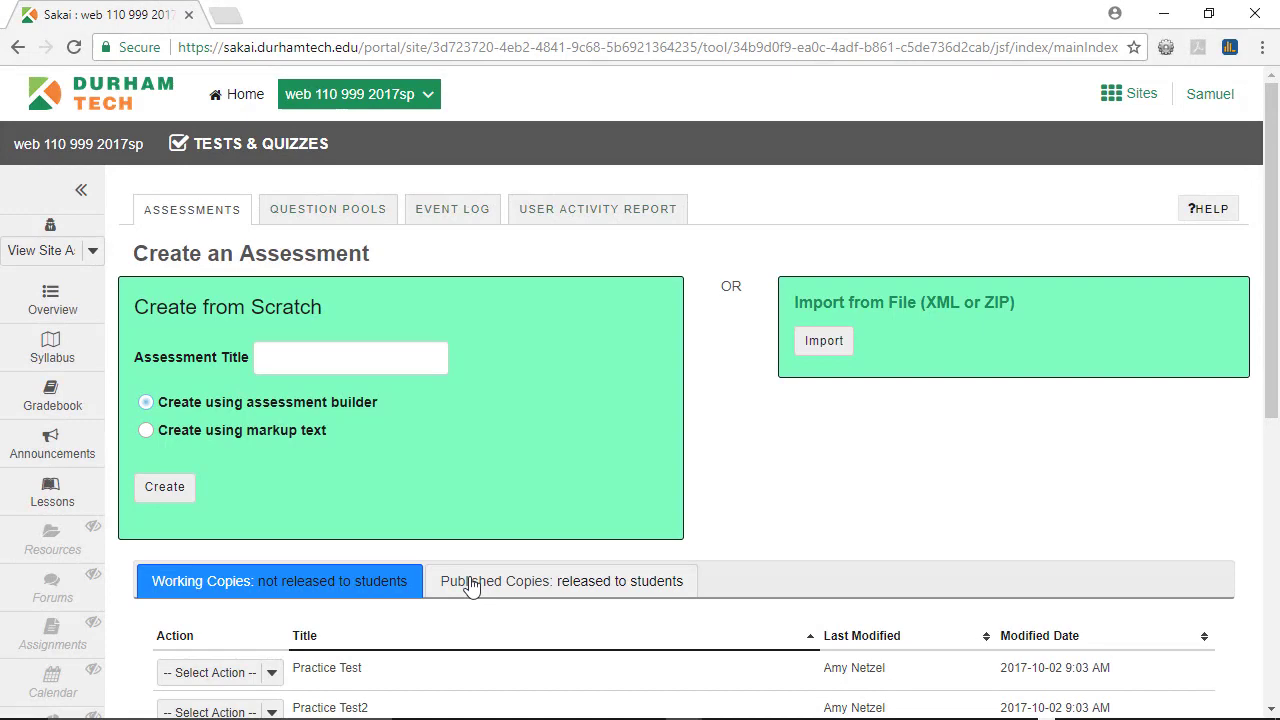
Add a link to the Week 3 Search Engine Quiz at the bottom of the Week 3 page.
left_click(483, 590)
scroll(500, 600, "down", 2)
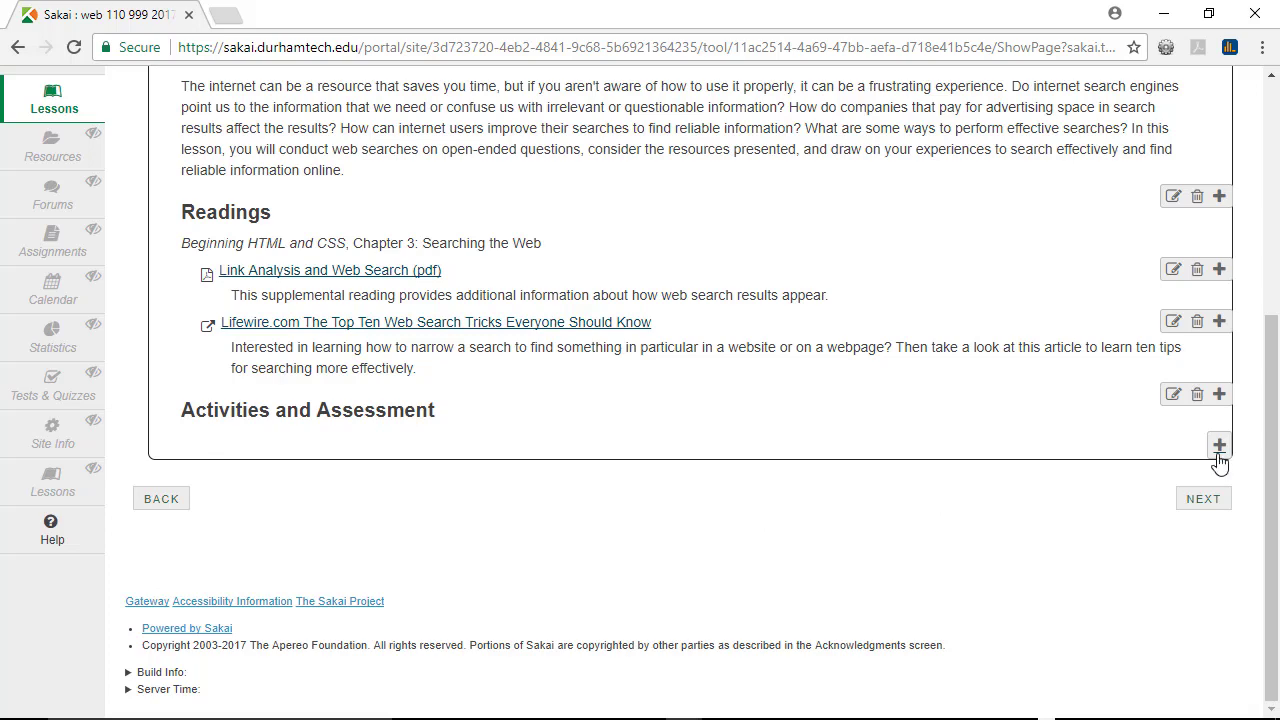
left_click(1219, 446)
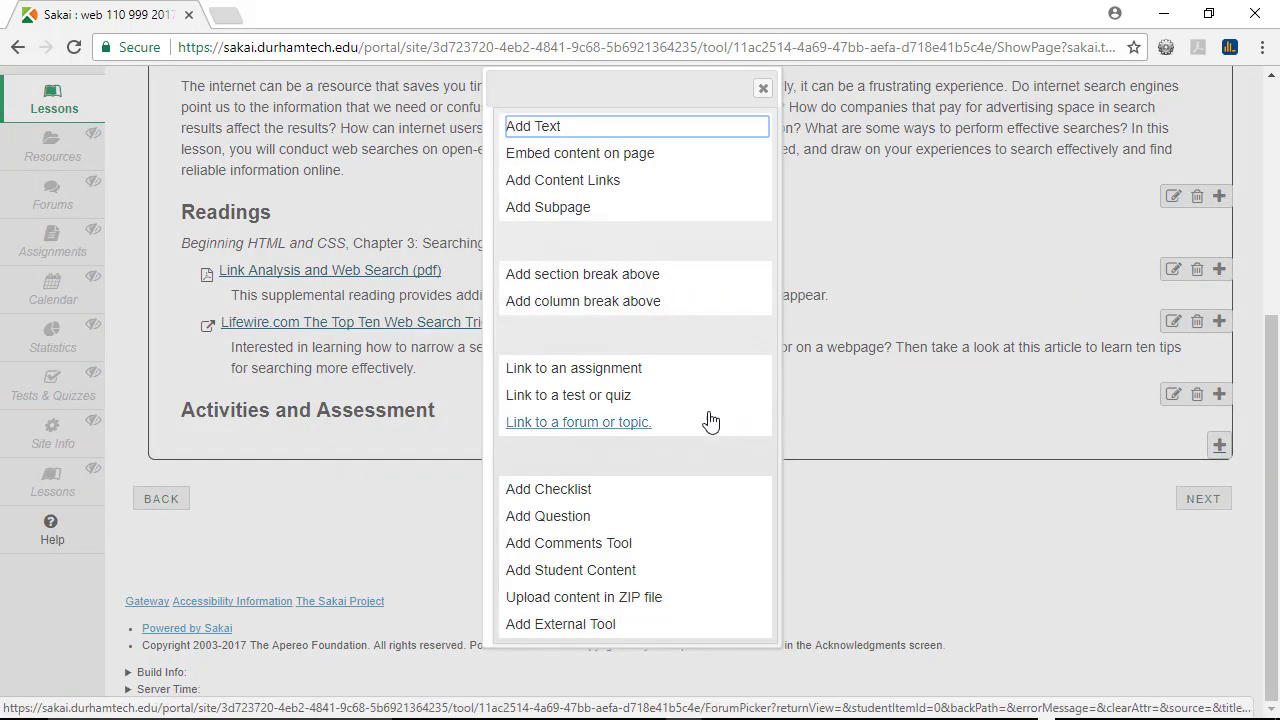
left_click(620, 399)
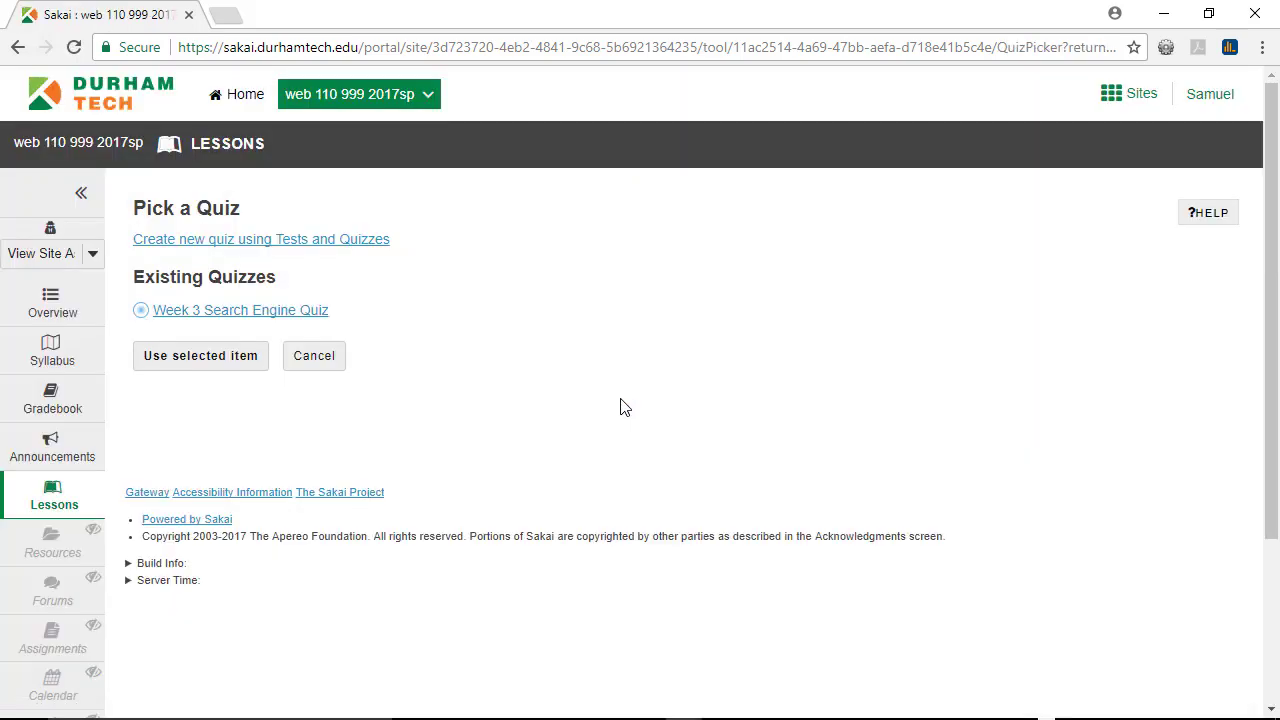
left_click(175, 362)
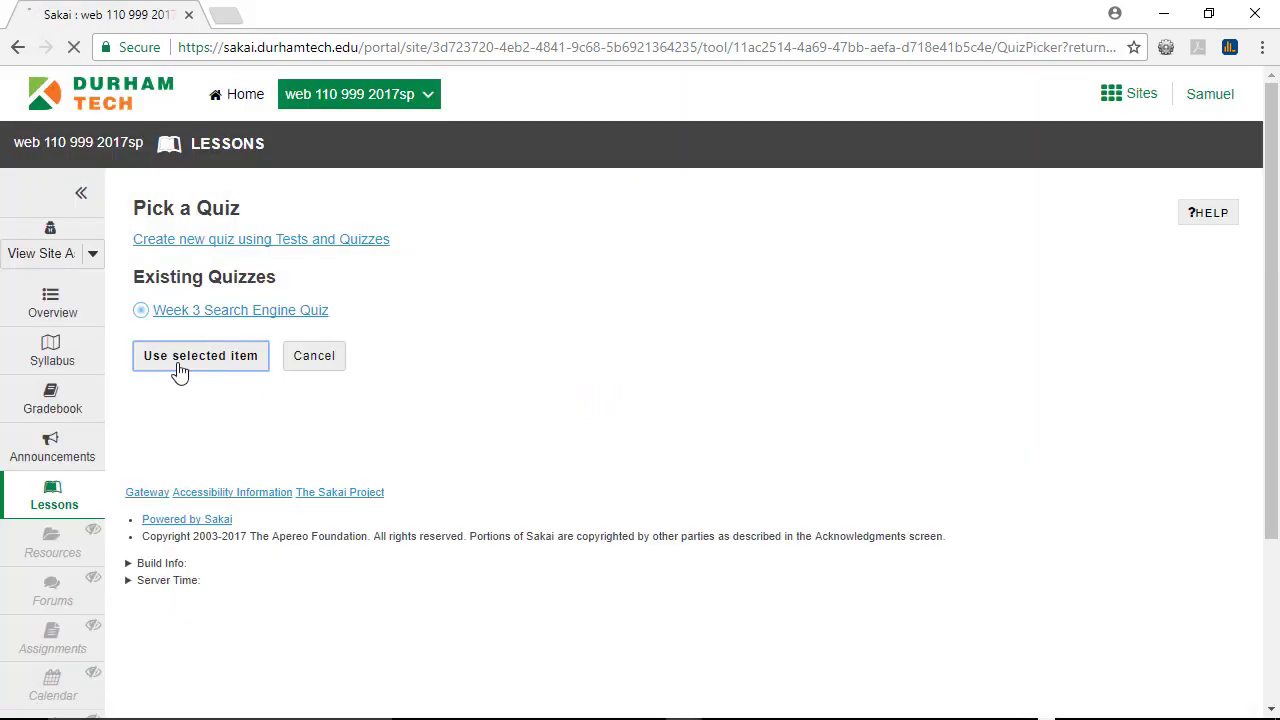
scroll(214, 378, "down", 4)
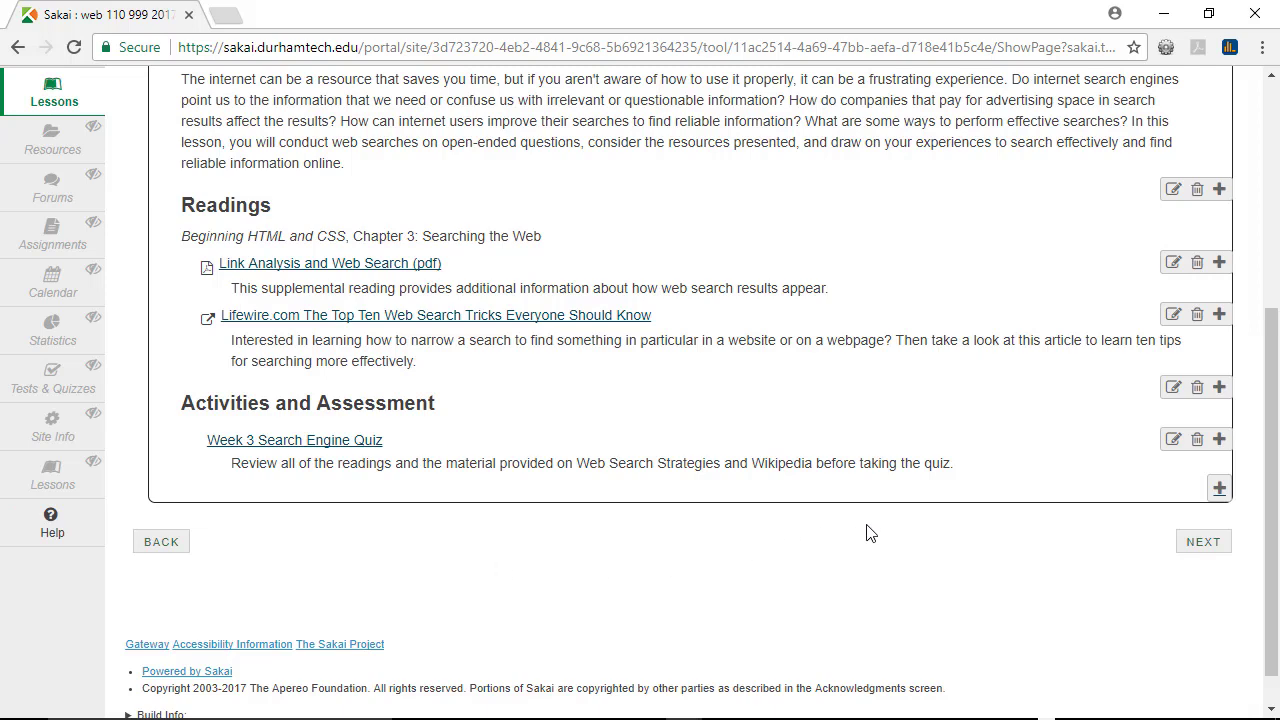
Link the Week-3 Google Search Assignment on the lesson page below the quiz.
left_click(1220, 490)
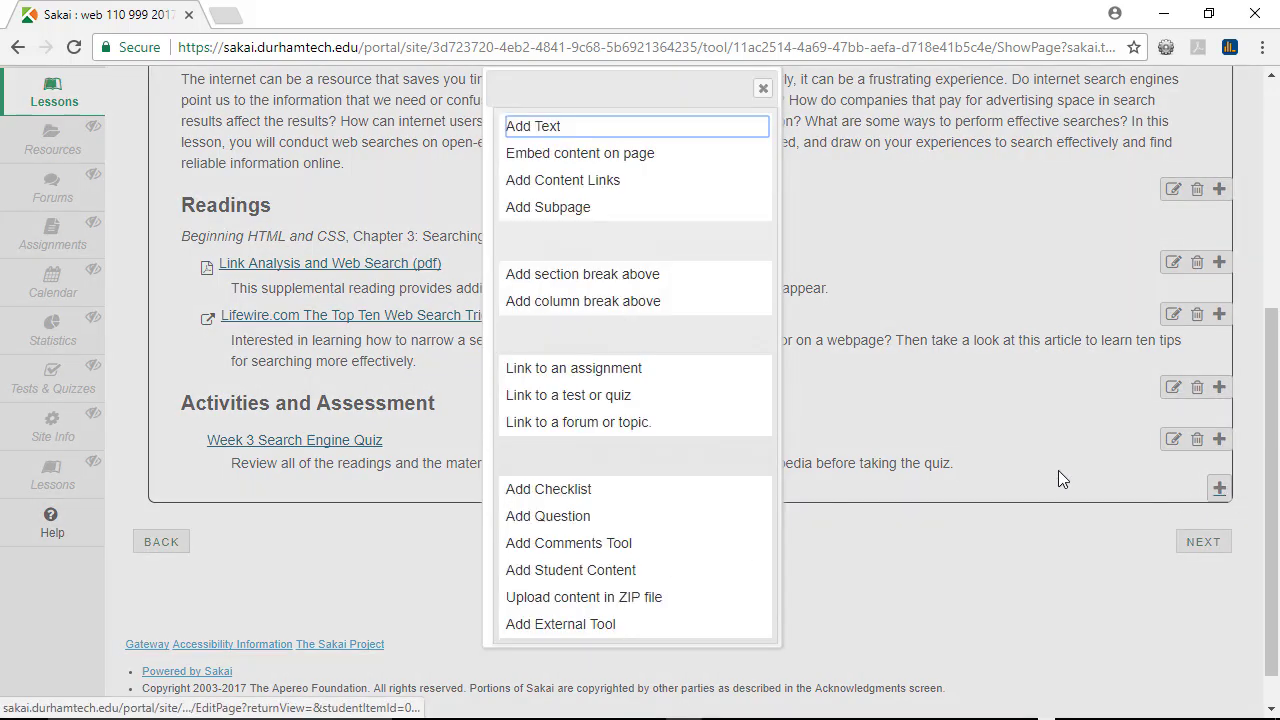
left_click(570, 370)
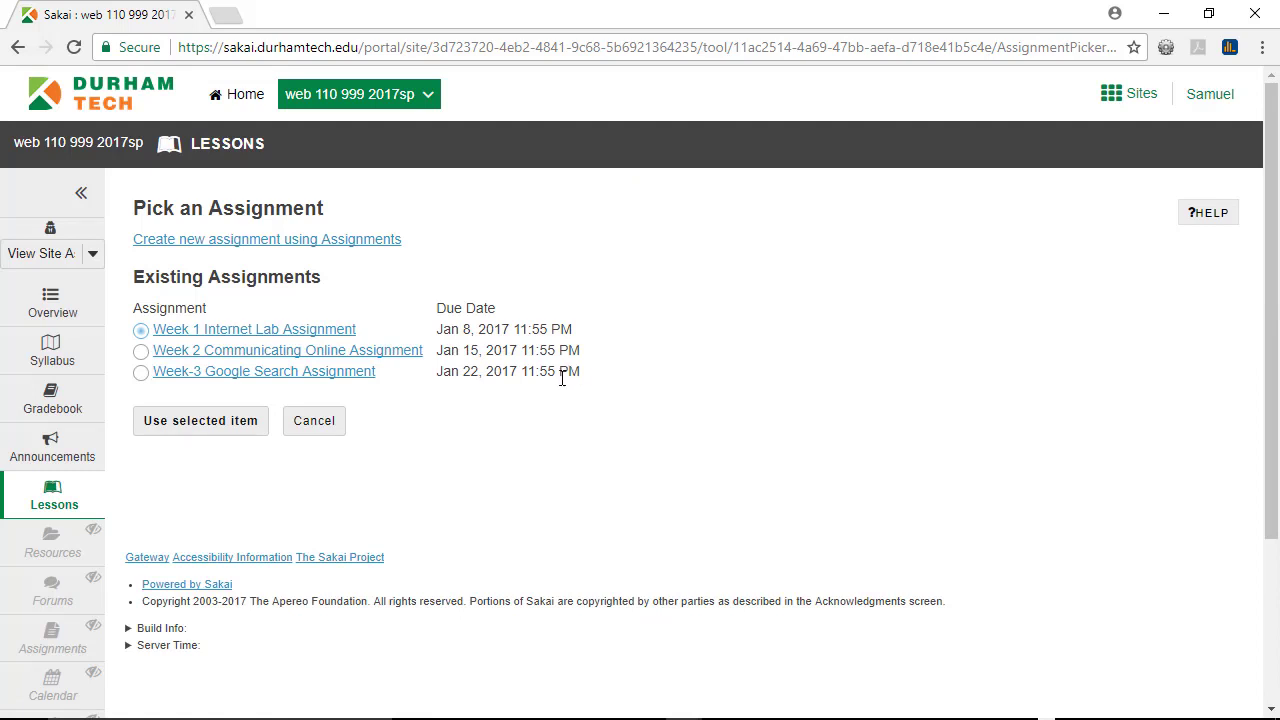
left_click(141, 376)
left_click(187, 433)
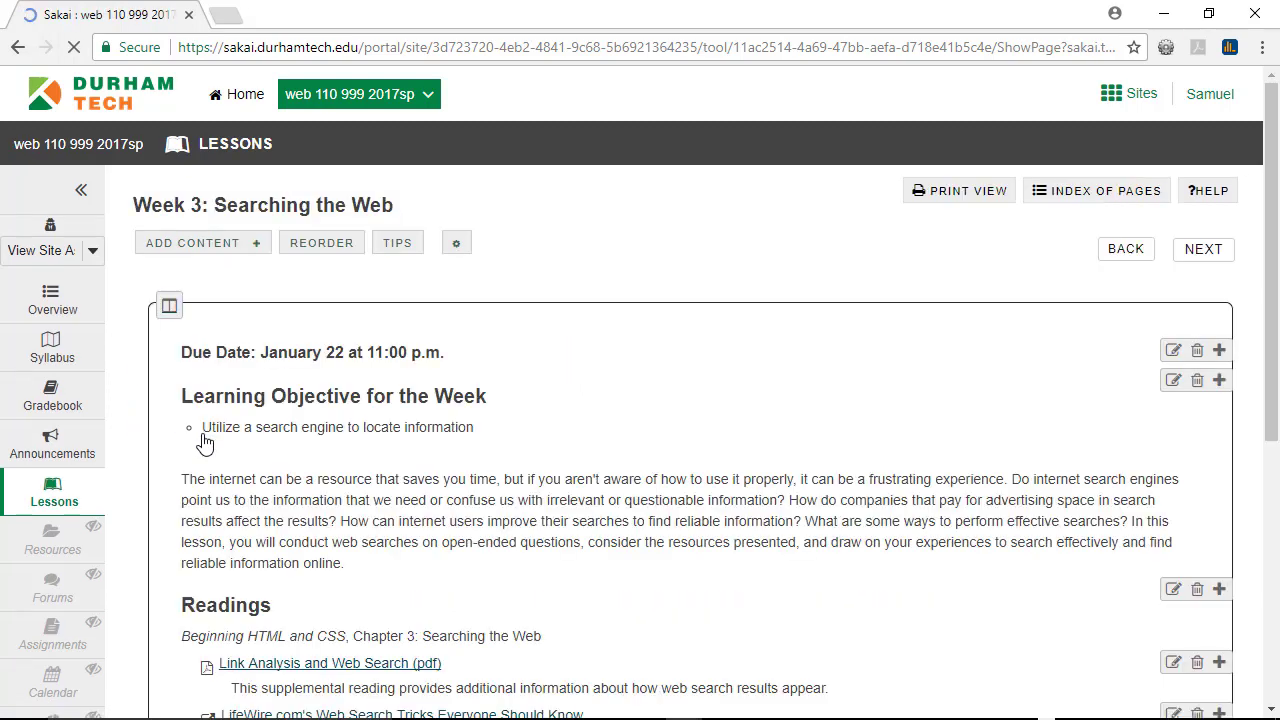
scroll(634, 600, "down", 2)
scroll(642, 604, "down", 1)
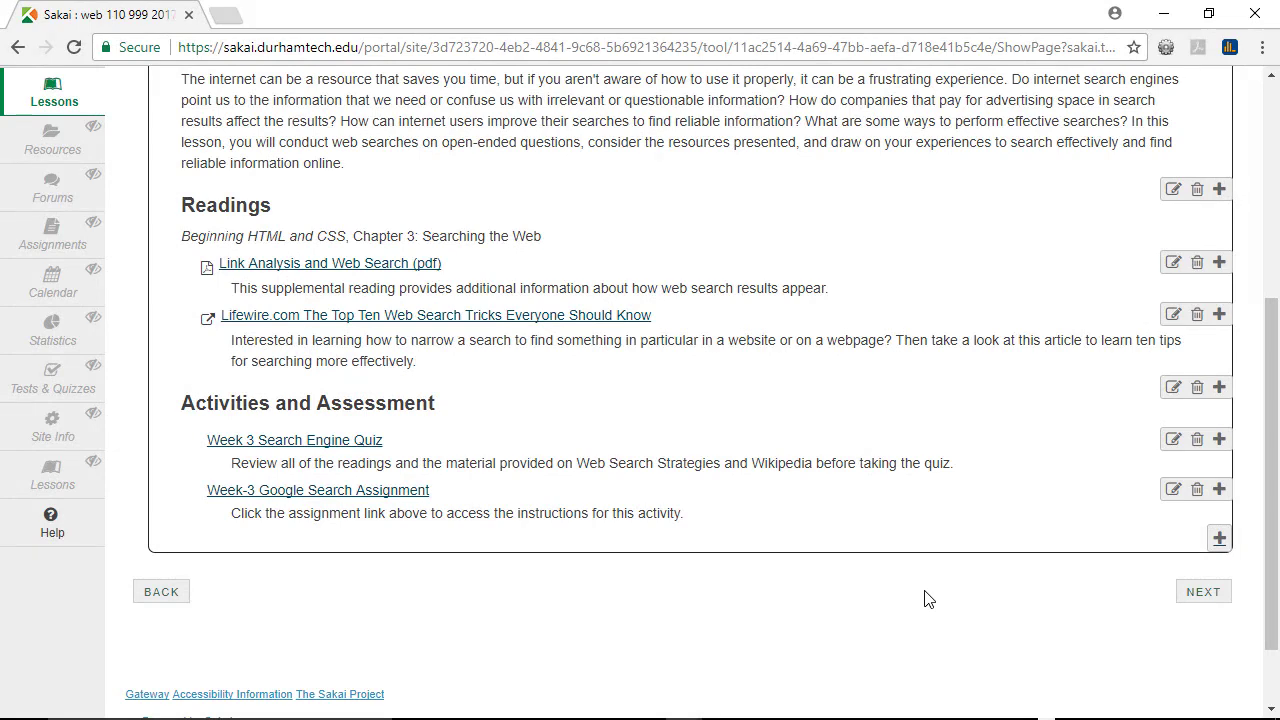
Link the Week-3 Search Issues Discussion forum topic after the assignment and review the page.
left_click(1219, 538)
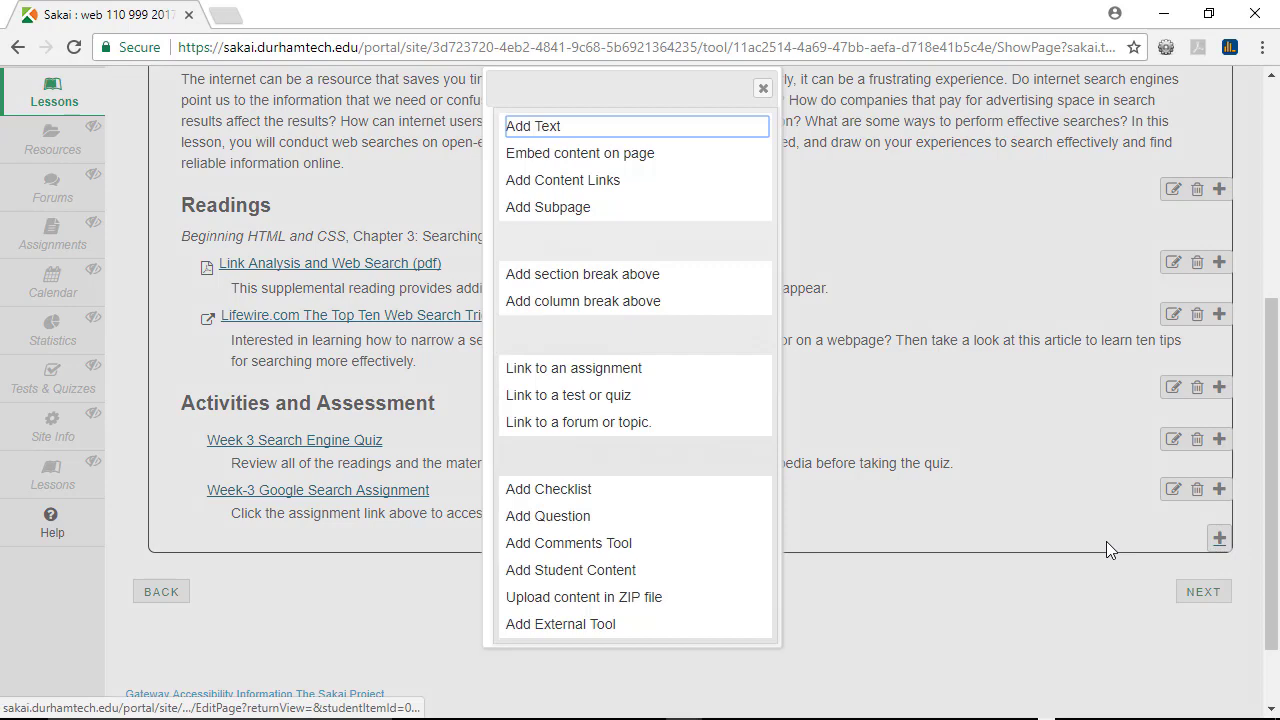
left_click(600, 424)
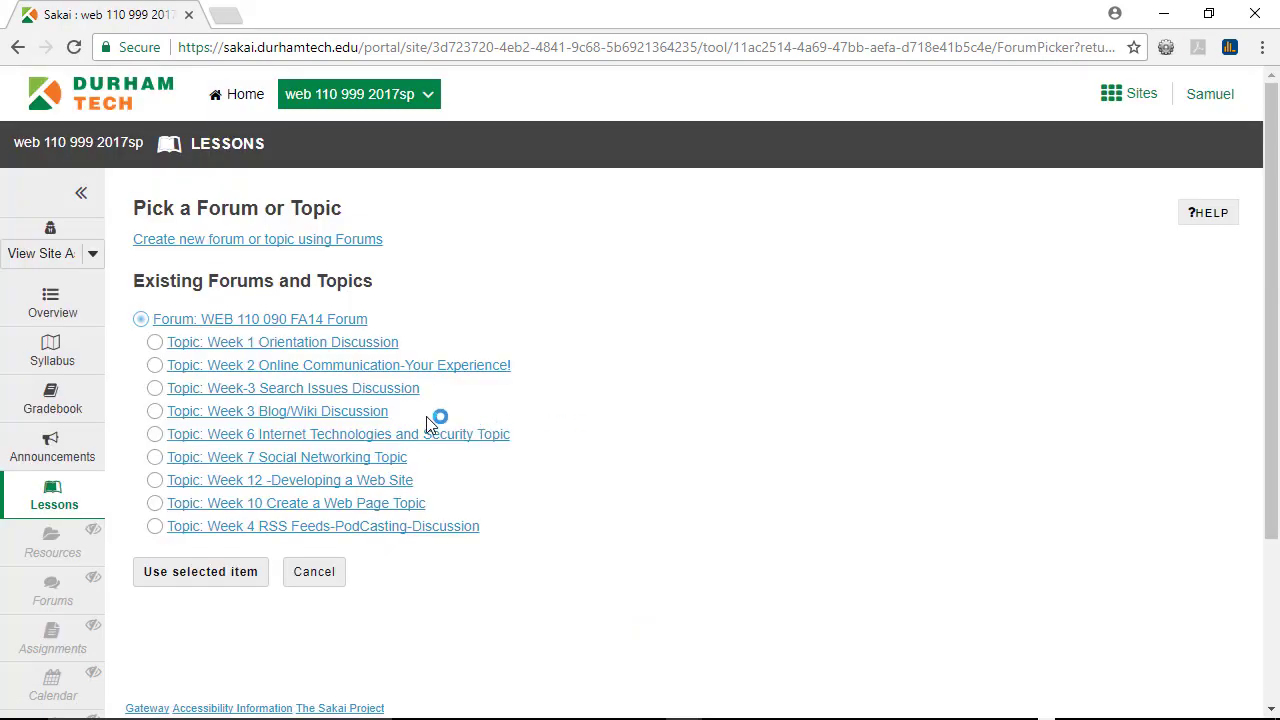
left_click(155, 392)
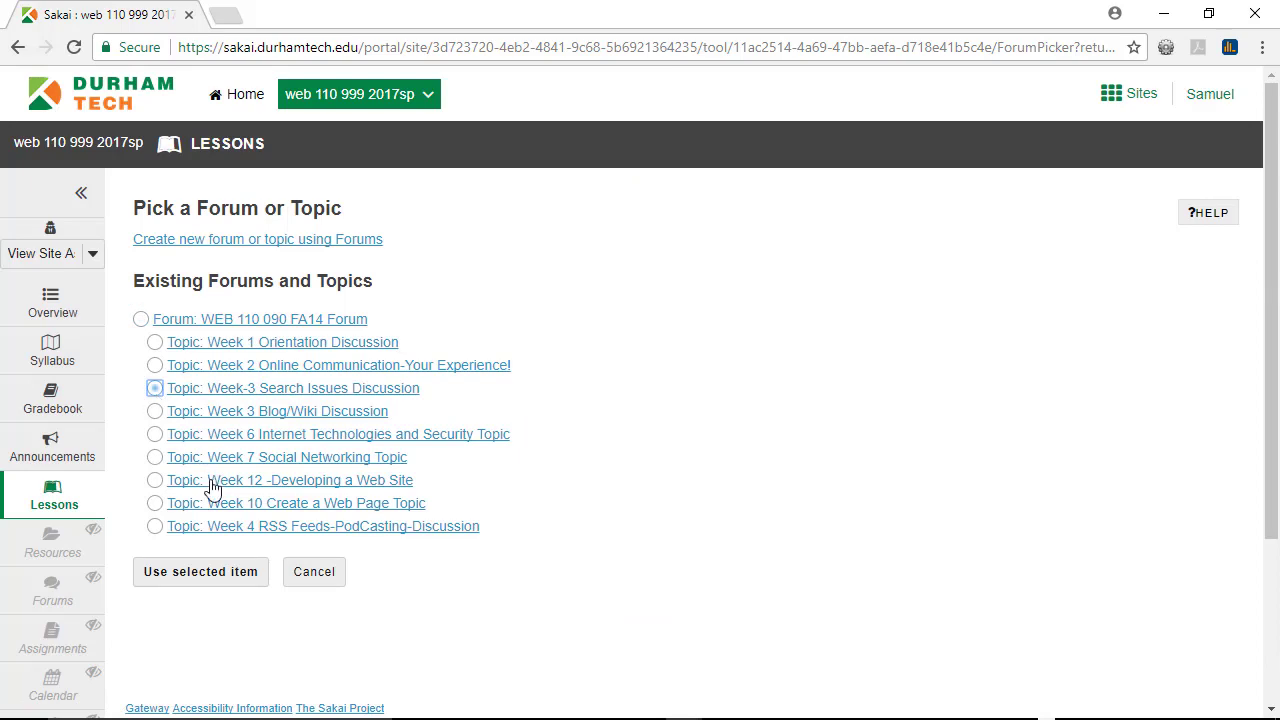
left_click(205, 575)
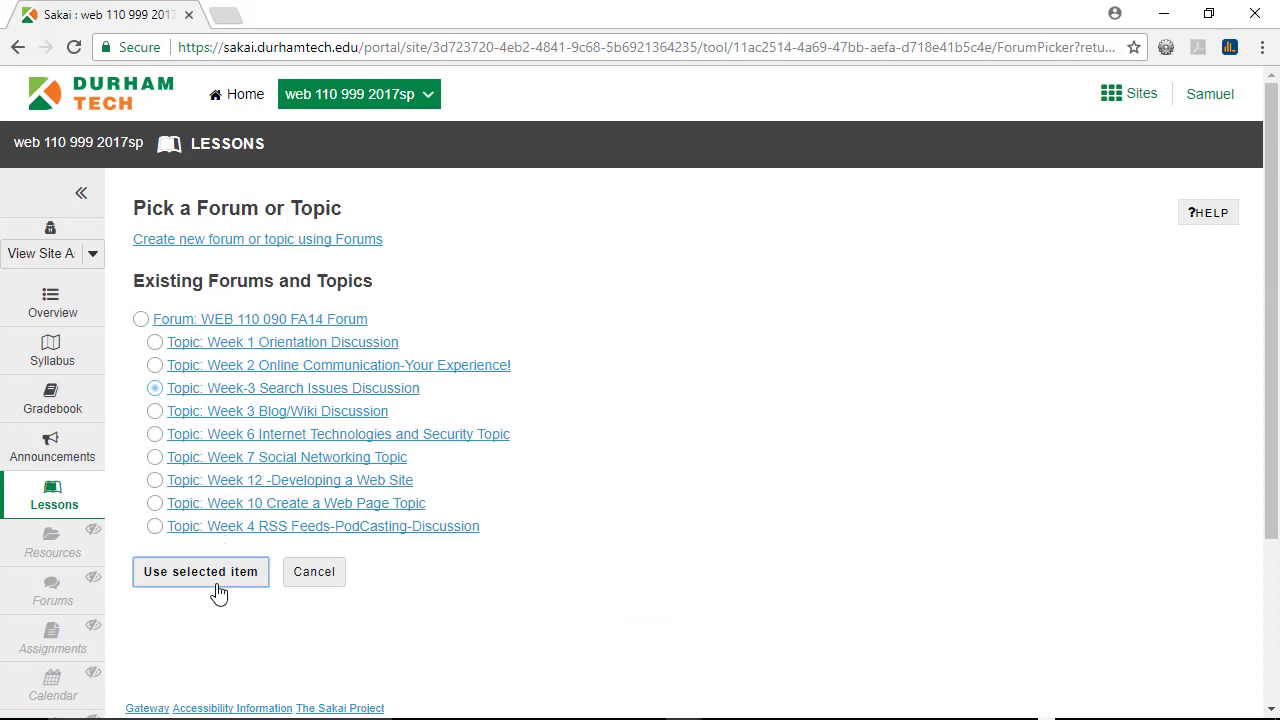
scroll(230, 585, "down", 1)
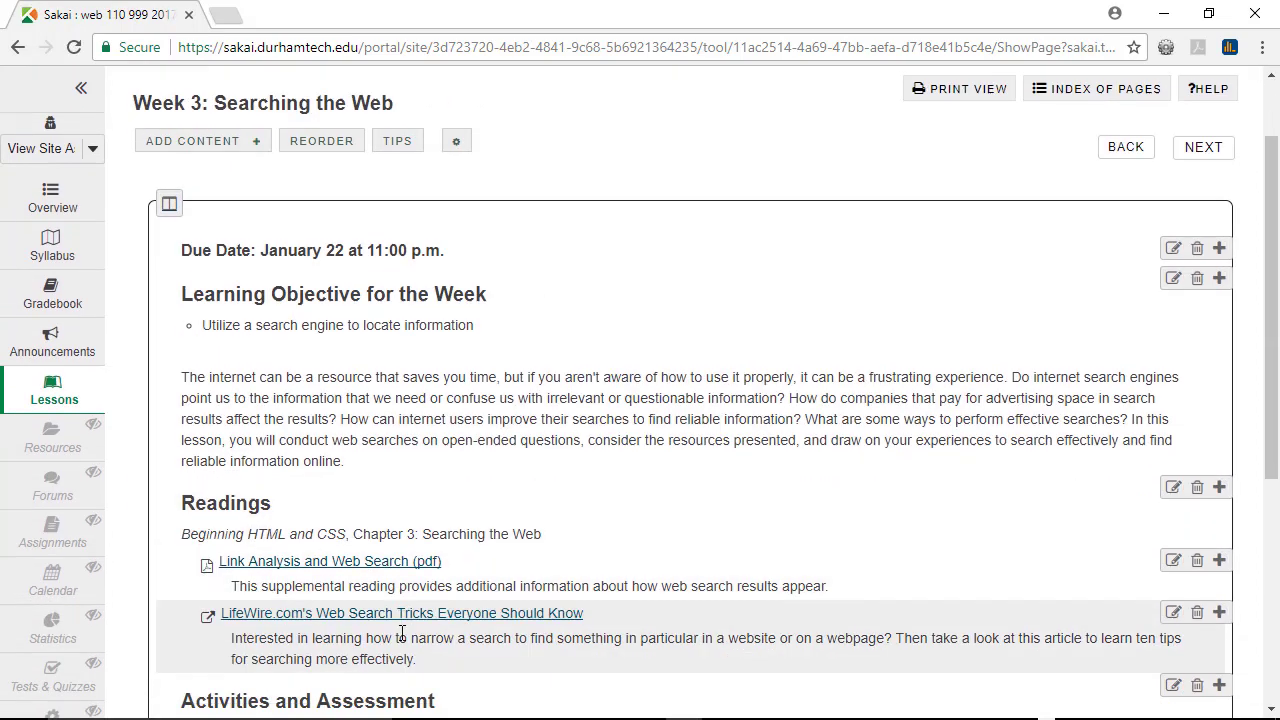
scroll(486, 651, "down", 4)
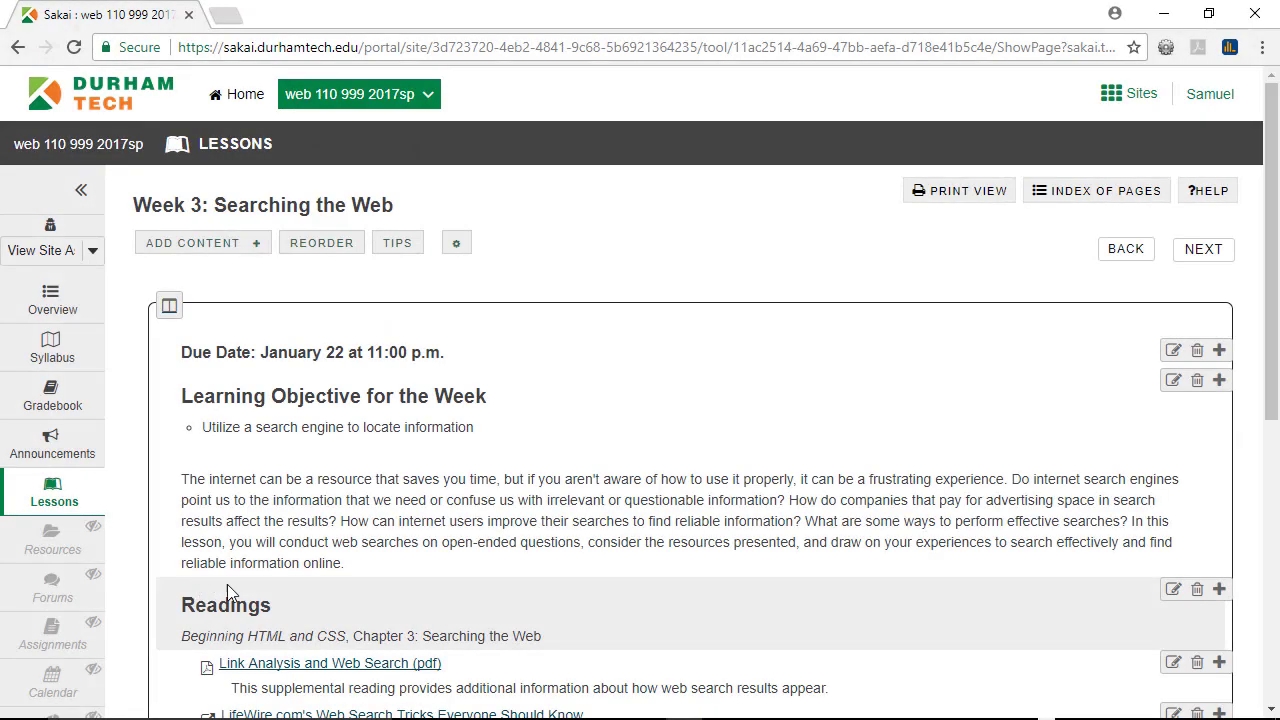
scroll(347, 630, "down", 1)
scroll(364, 630, "down", 2)
scroll(370, 632, "down", 1)
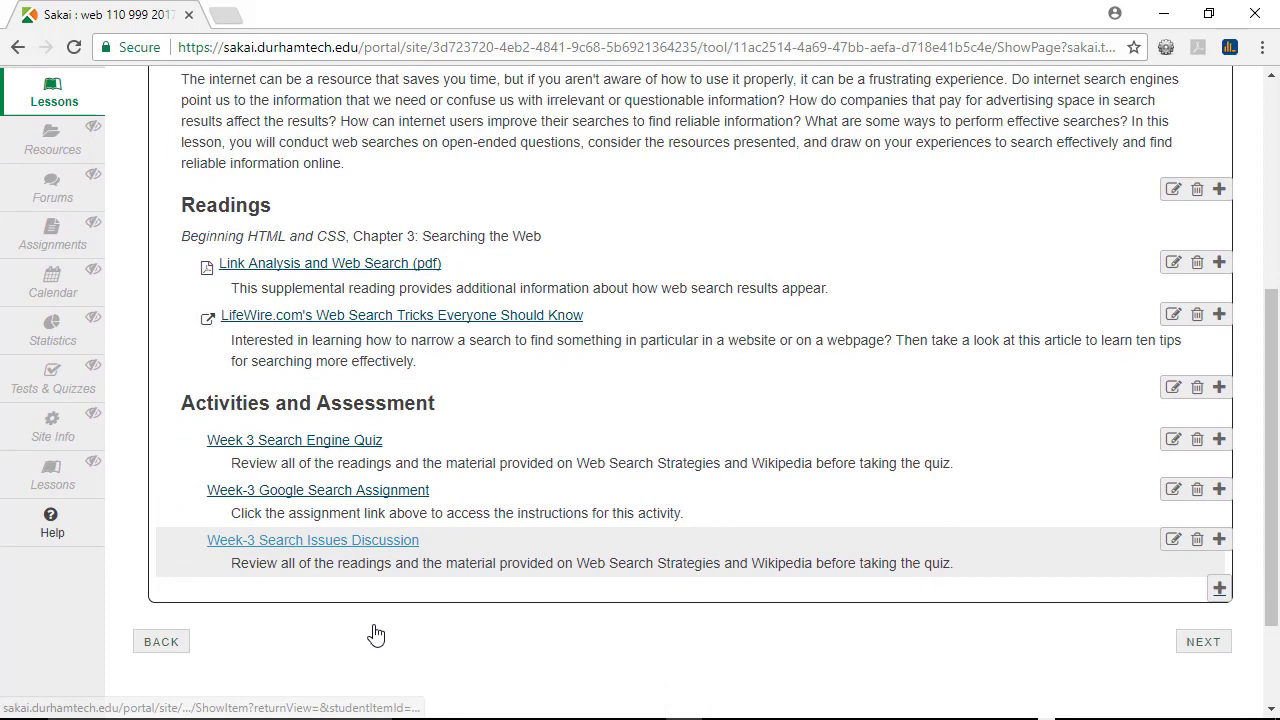
scroll(400, 632, "down", 1)
scroll(300, 543, "up", 1)
scroll(220, 540, "up", 2)
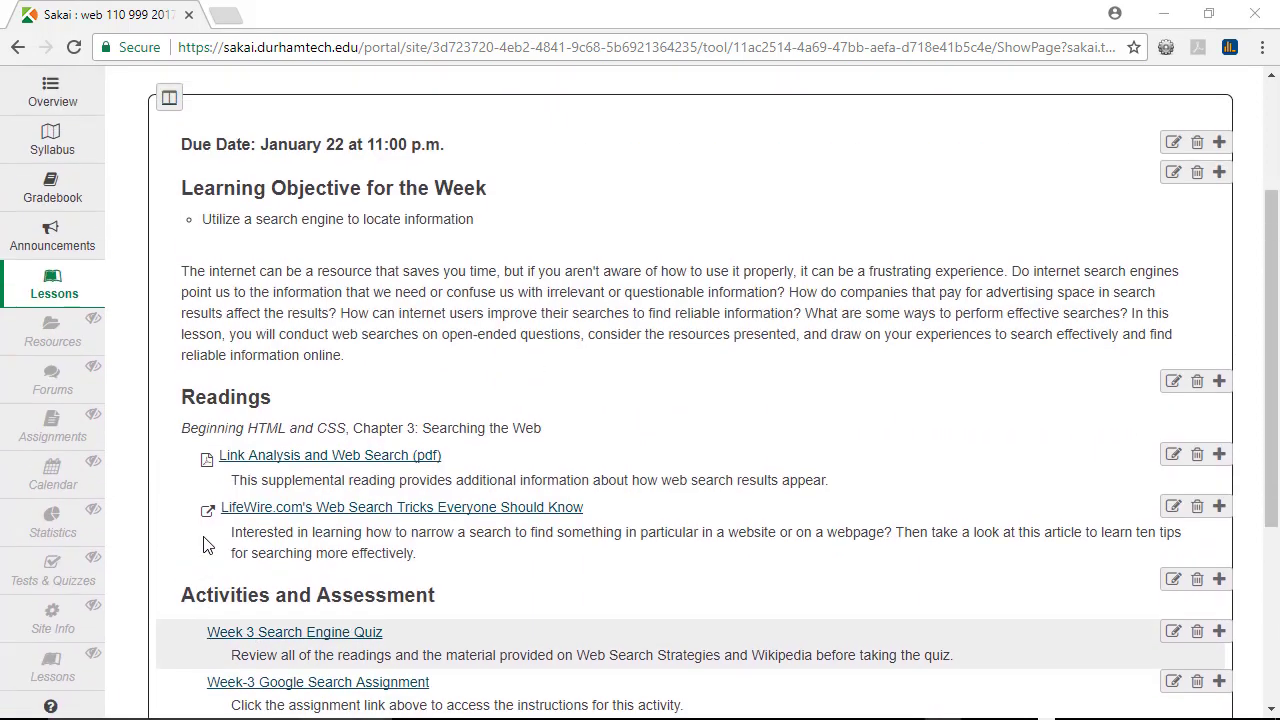
scroll(147, 510, "up", 1)
scroll(147, 510, "up", 1)
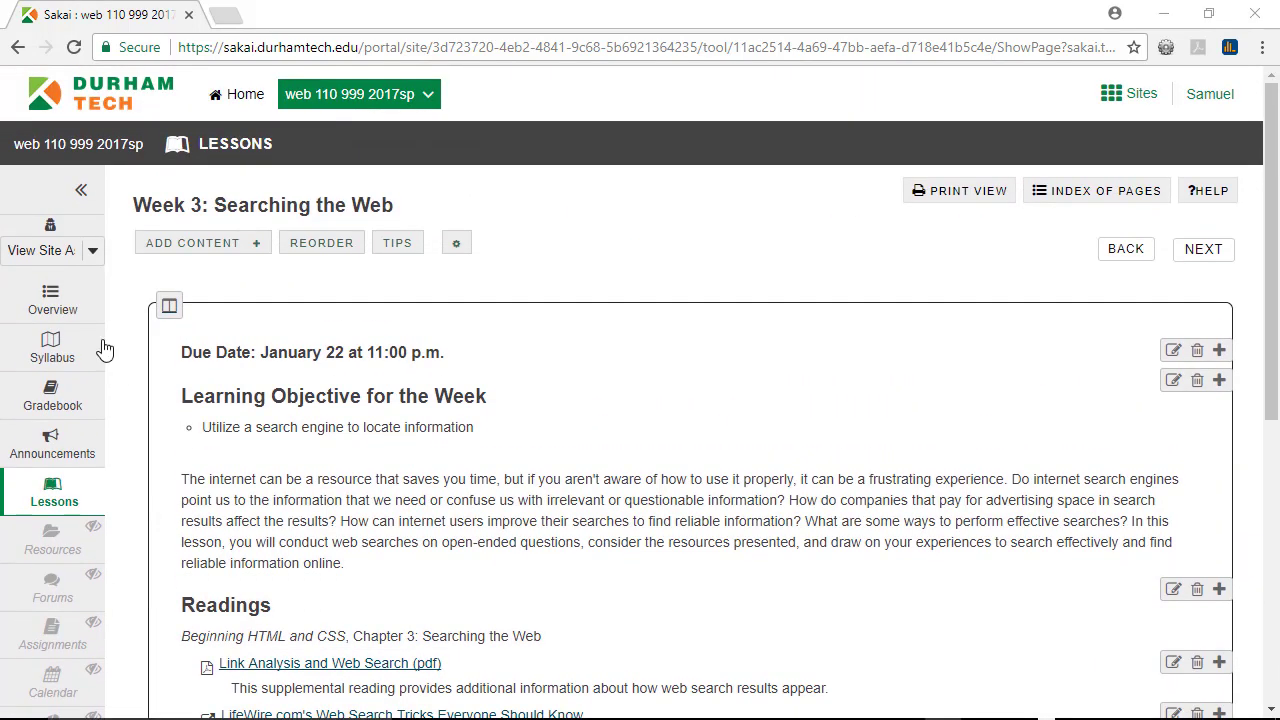
Preview Week 3: Searching the Web as a Student, then return to the Lessons list.
left_click(92, 251)
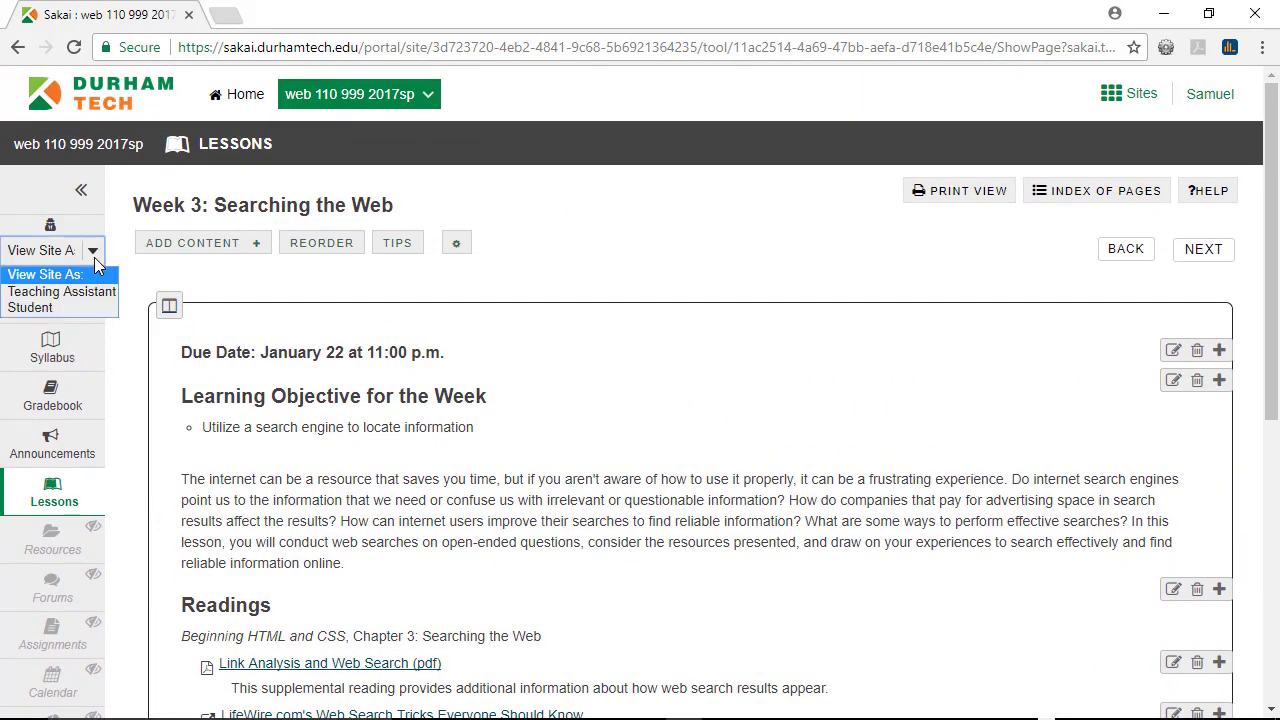
left_click(57, 304)
left_click(254, 425)
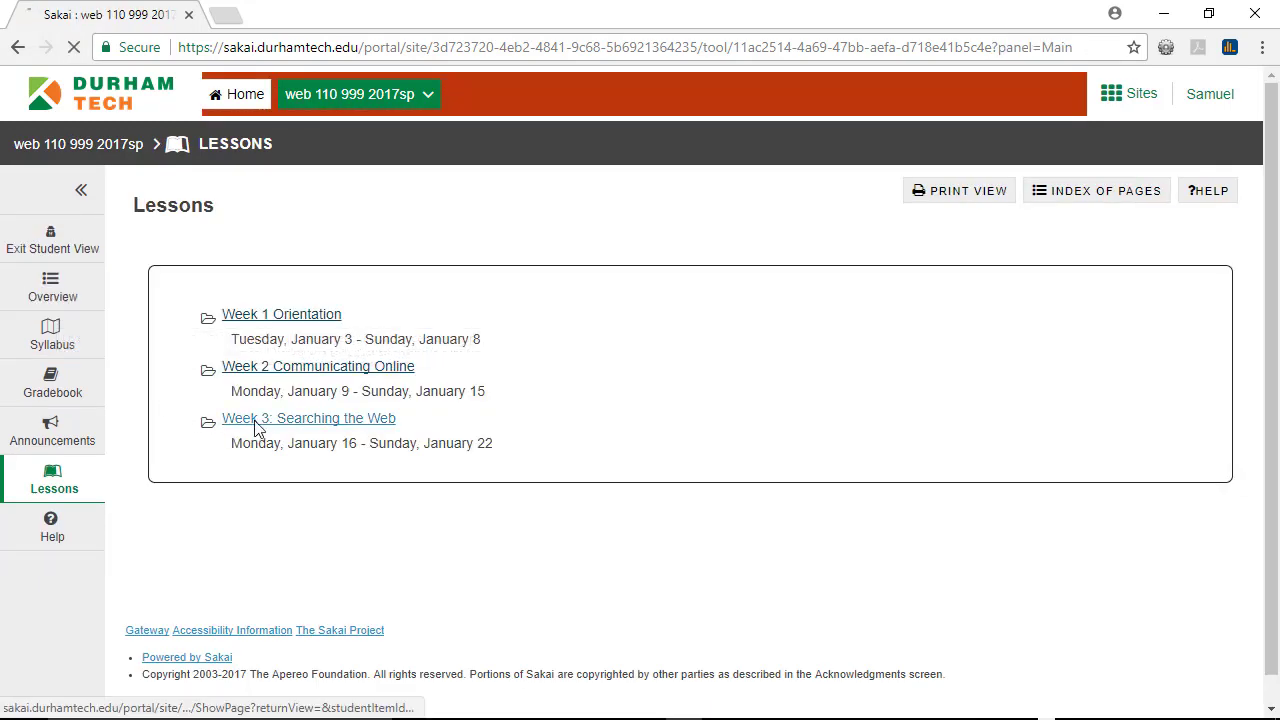
scroll(125, 510, "down", 3)
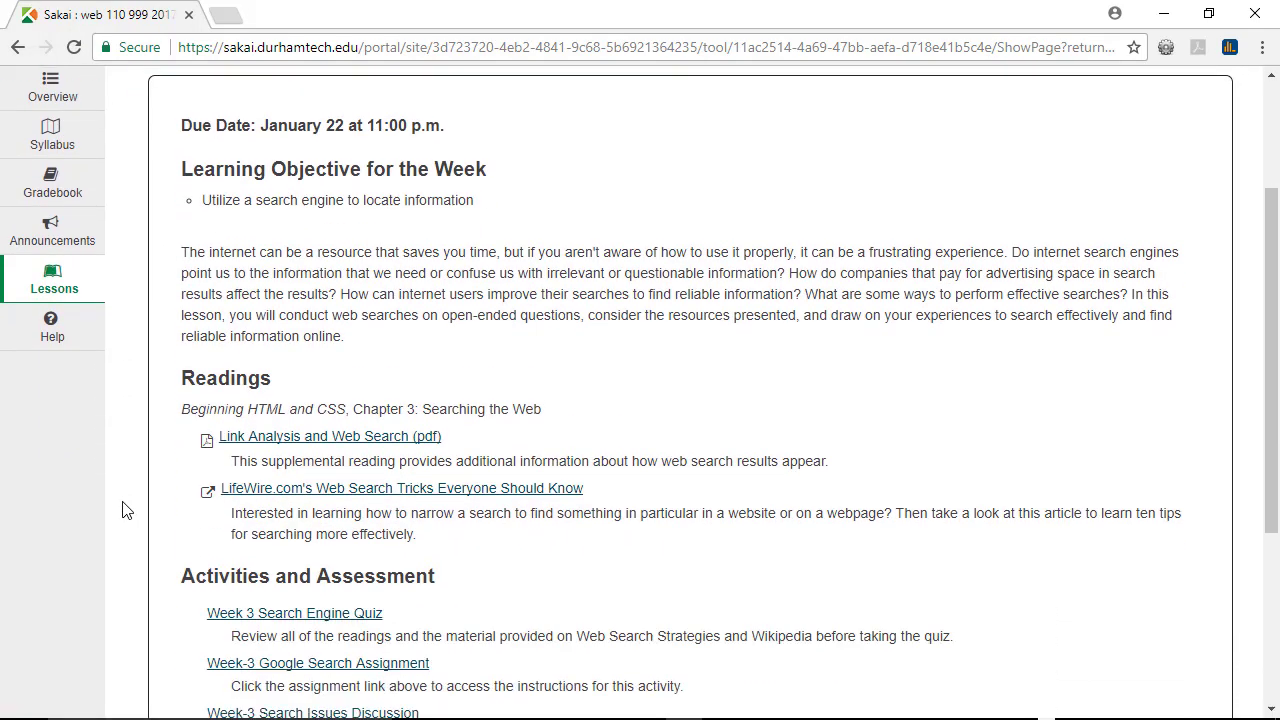
scroll(125, 510, "down", 1)
scroll(125, 510, "up", 2)
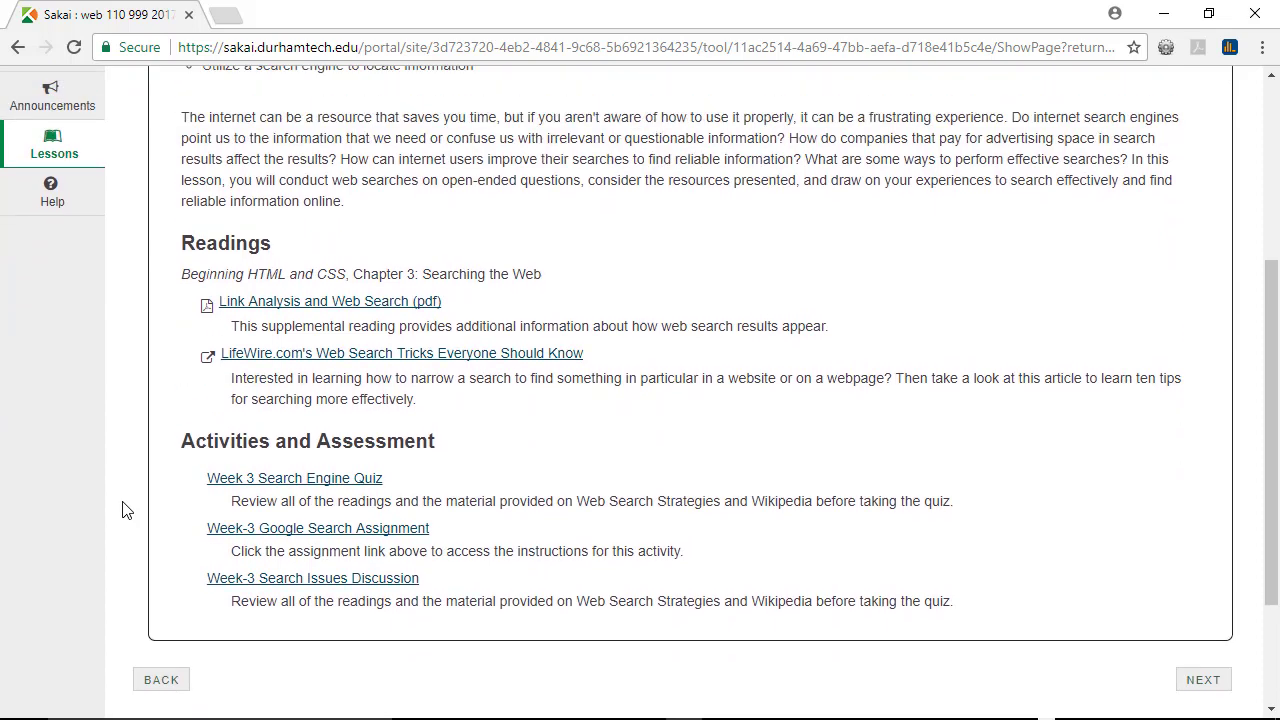
scroll(125, 510, "up", 2)
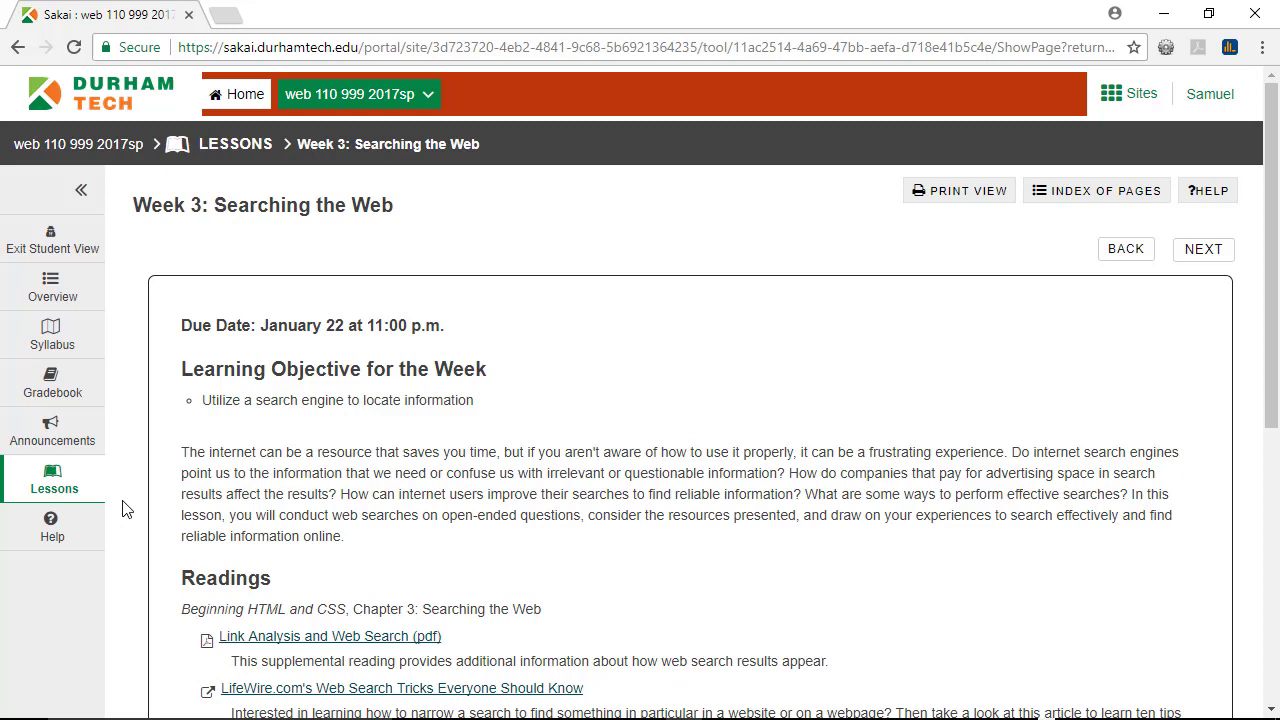
left_click(233, 155)
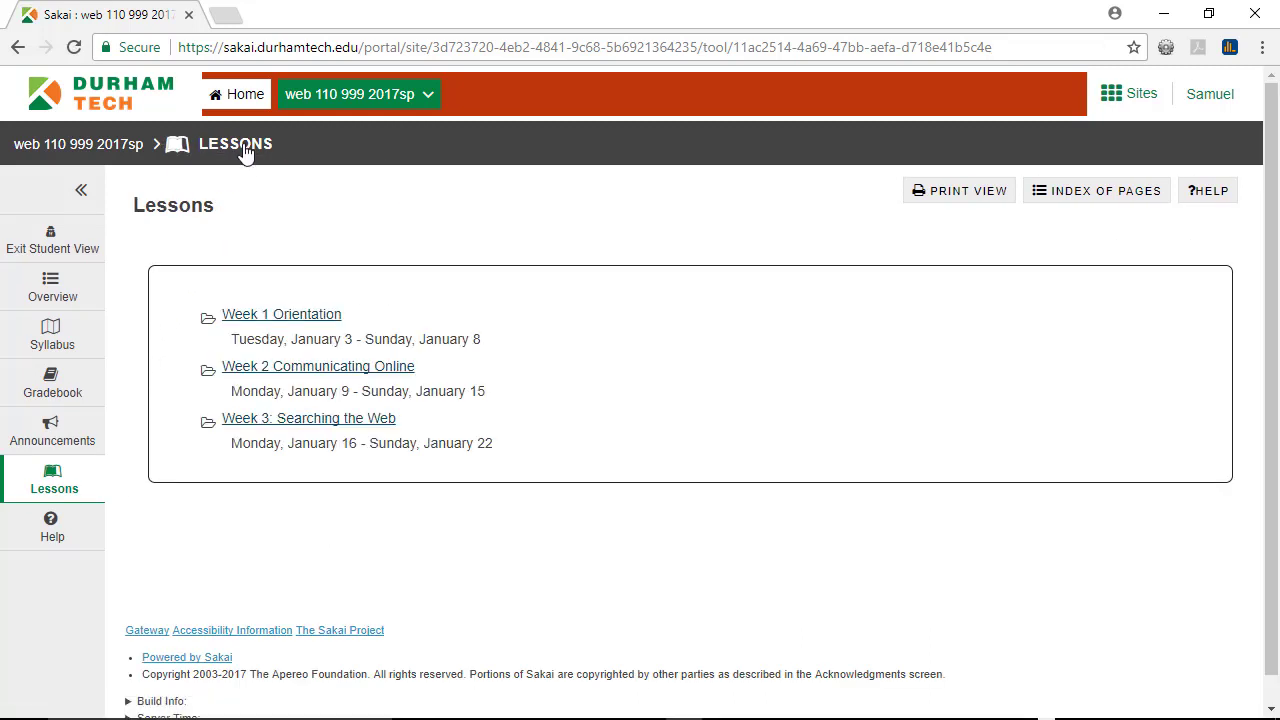
Exit Student View to restore instructor editing on the Lessons list.
left_click(84, 260)
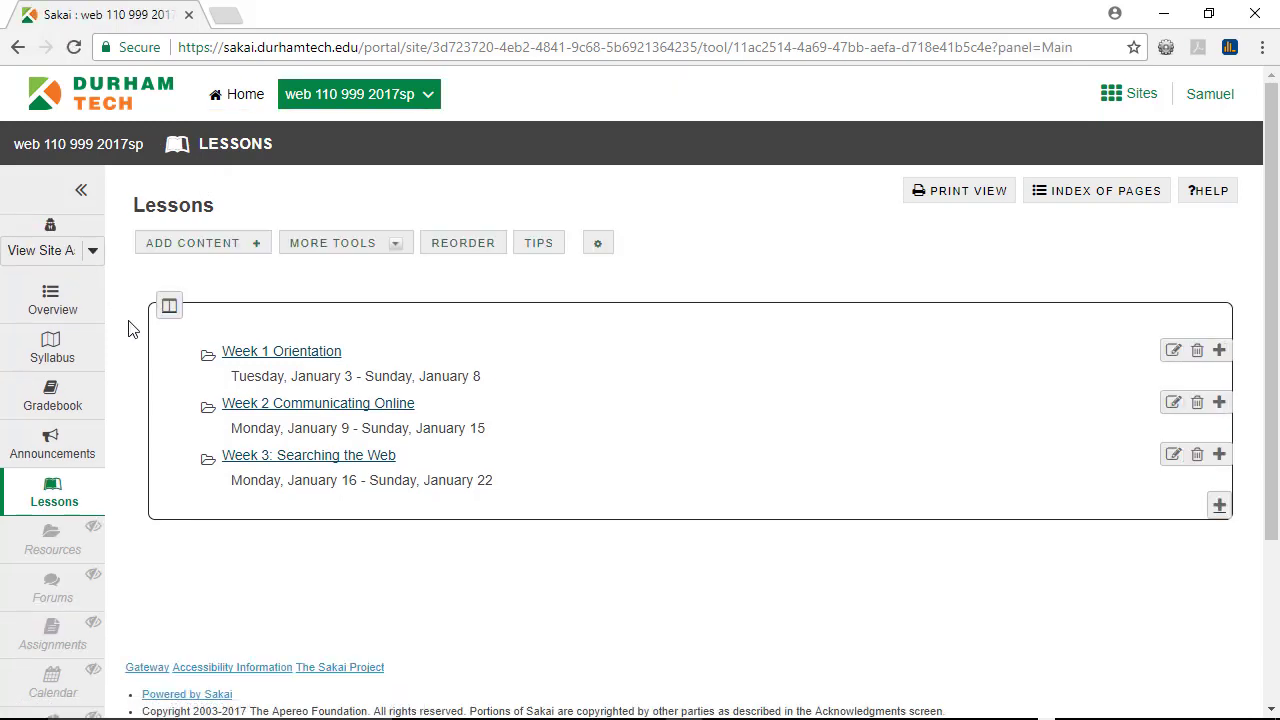